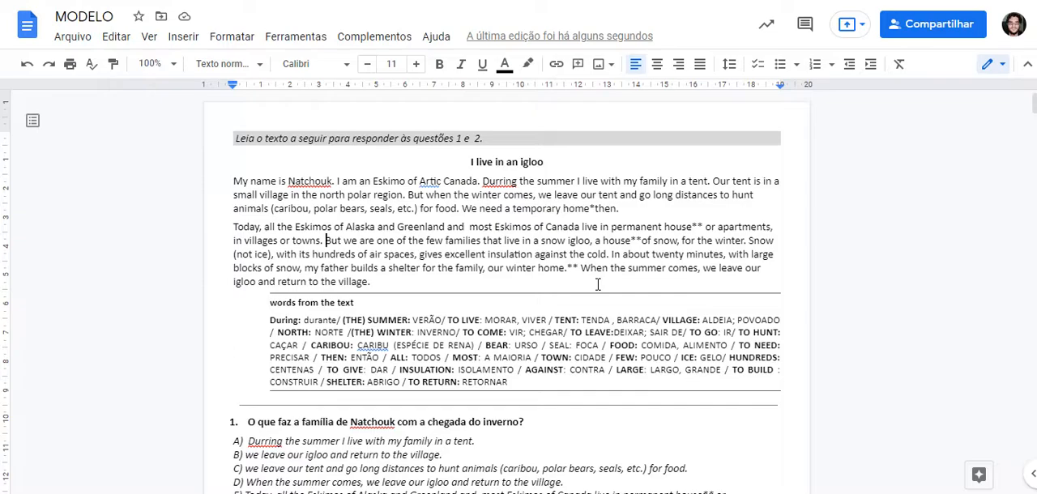
Step: Look through the opening text and the first questions of the MODELO exam document
scroll(559, 251, "down", 3)
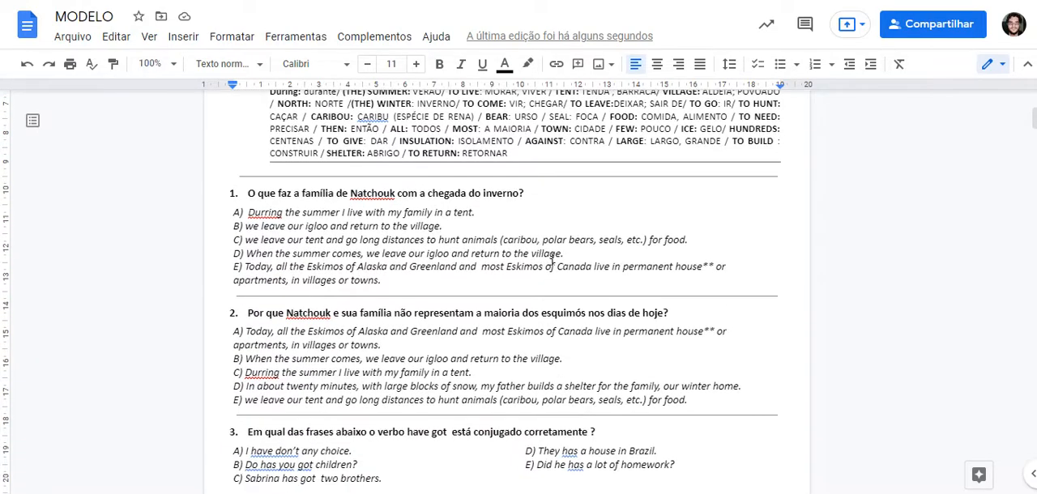
scroll(539, 246, "up", 3)
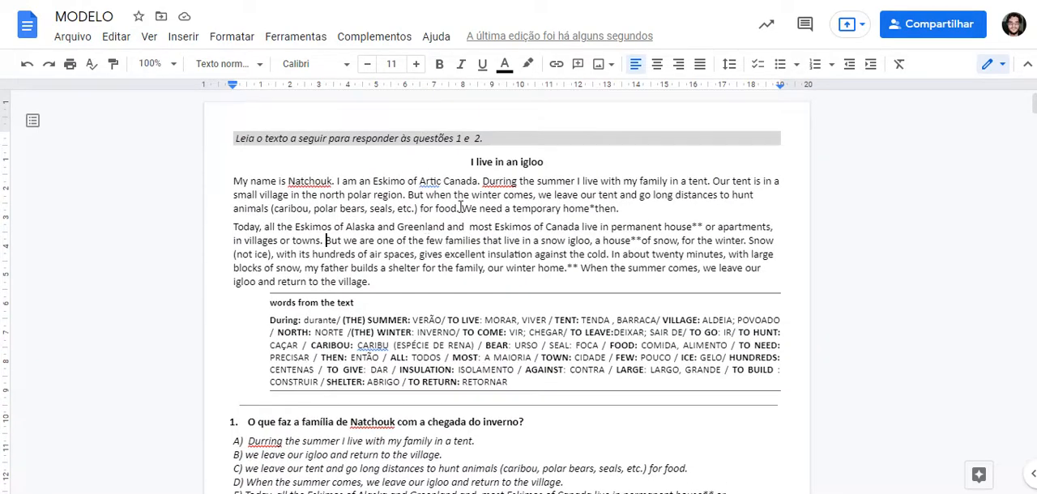
scroll(349, 259, "down", 5)
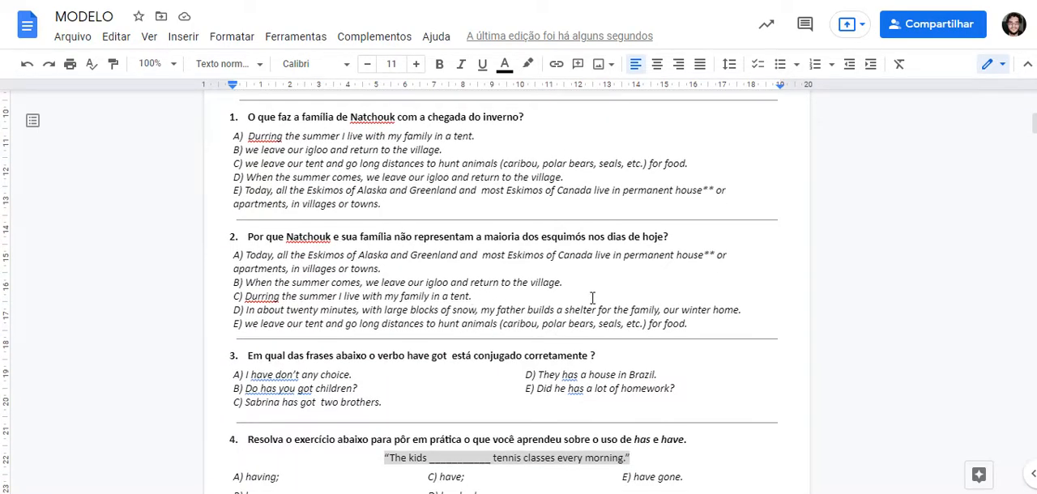
left_click_drag(609, 277, 608, 274)
left_click(461, 302)
double_click(507, 291)
scroll(411, 293, "down", 2)
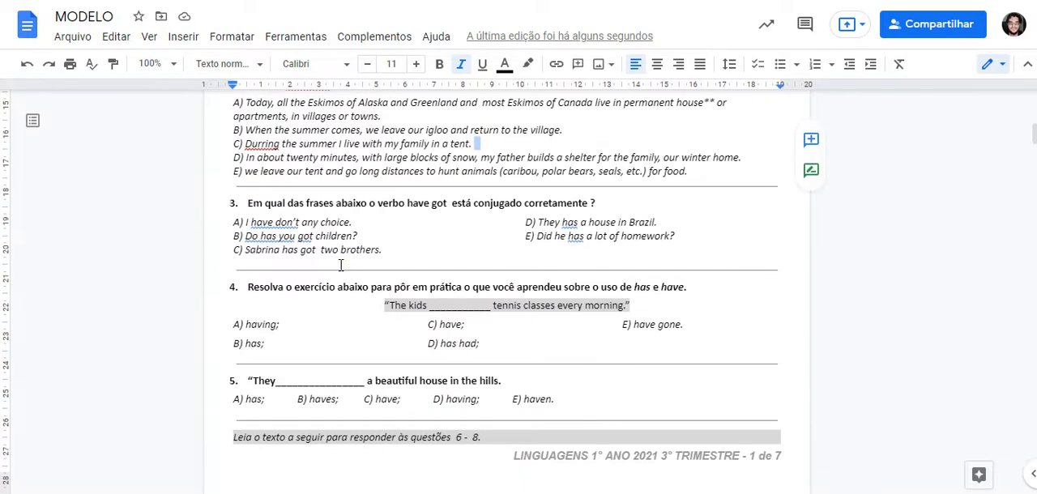
scroll(313, 243, "up", 1)
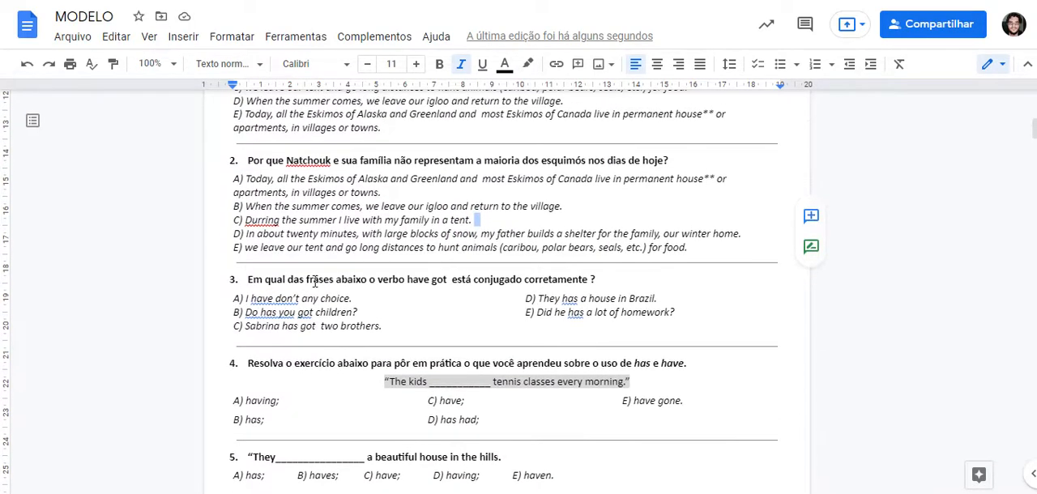
Step: Set the document zoom to the fit option and place the cursor in question 2's statement
left_click(172, 65)
left_click(161, 93)
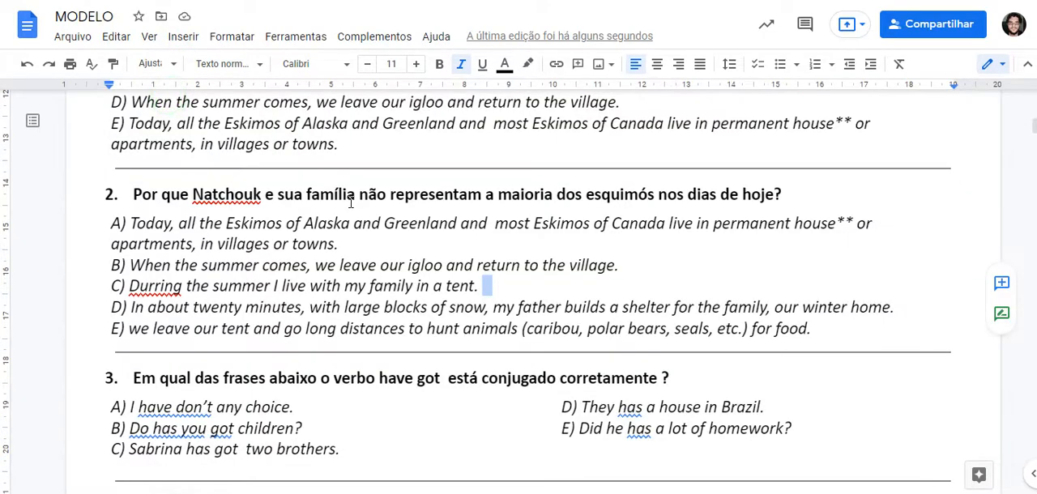
left_click(162, 194)
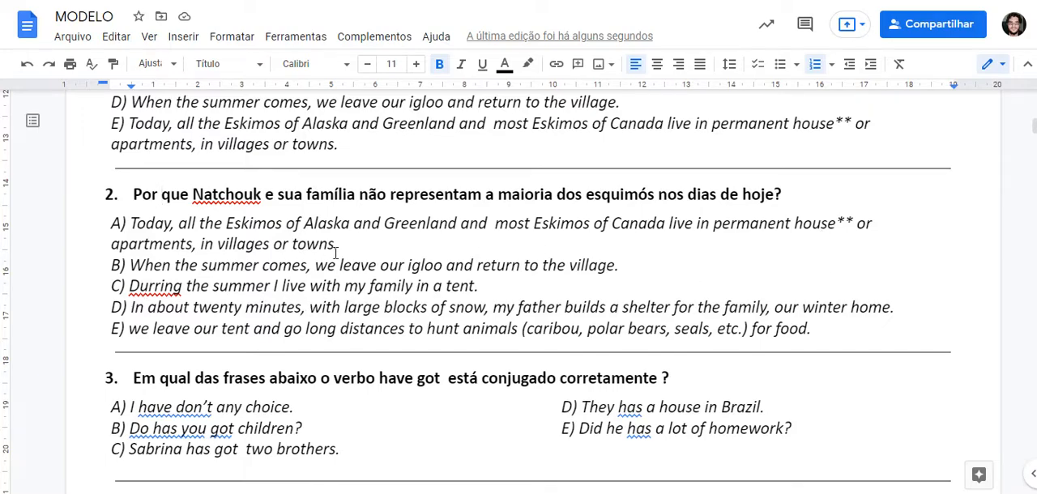
Step: Examine the line and paragraph spacing options available for question 7's answer options A to E
scroll(421, 227, "down", 2)
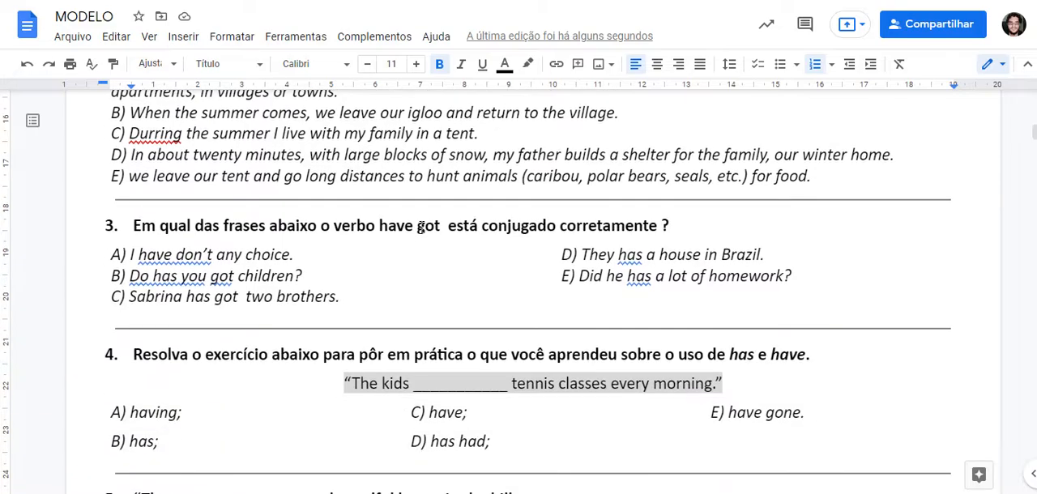
scroll(421, 227, "down", 15)
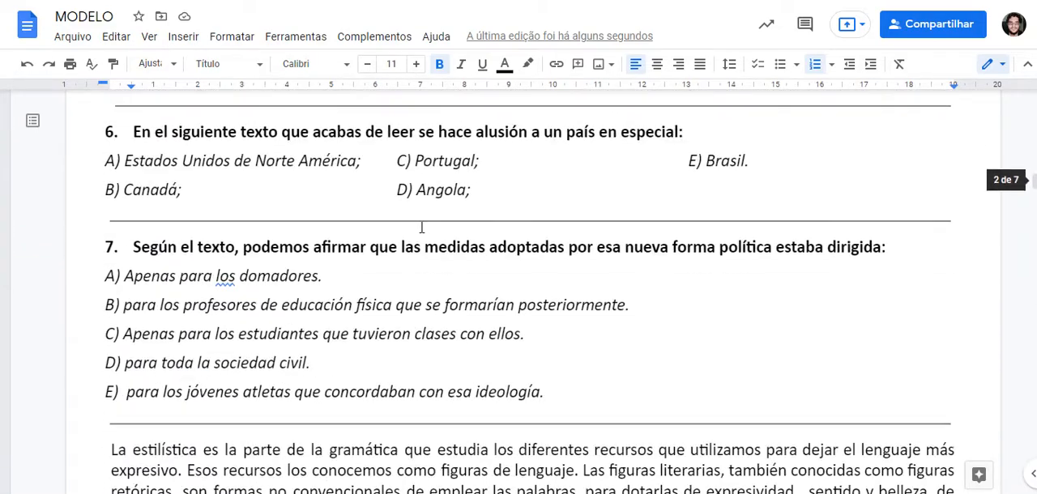
scroll(359, 298, "down", 1)
left_click(364, 297)
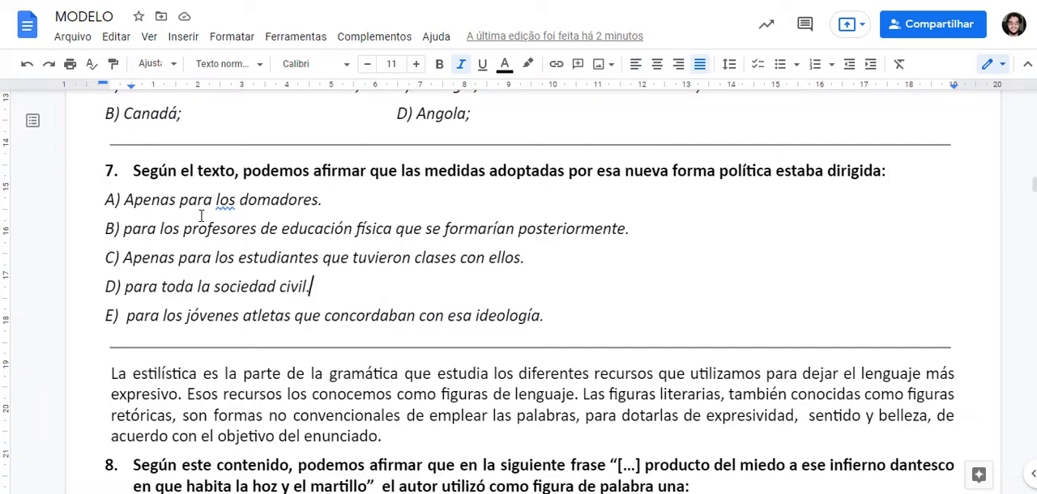
left_click(189, 208)
left_click_drag(545, 317, 106, 208)
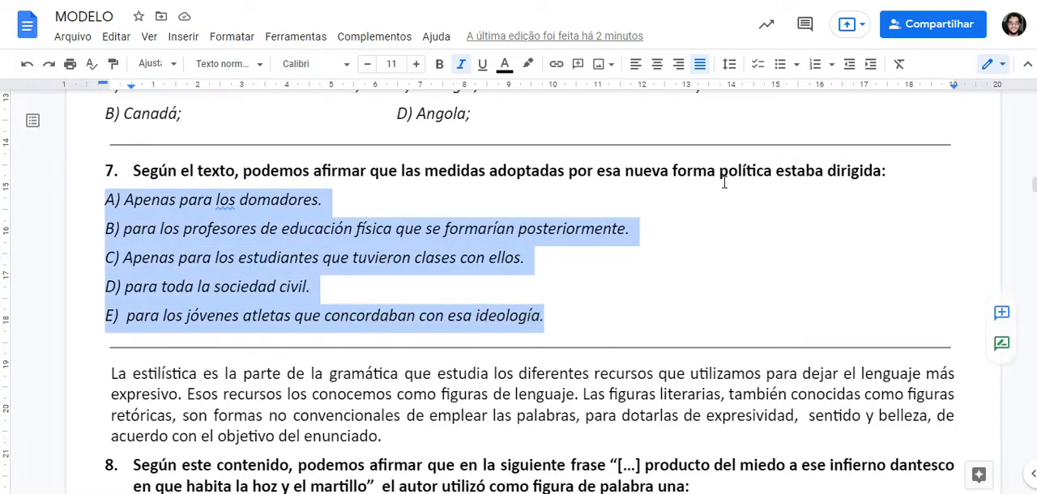
left_click(730, 64)
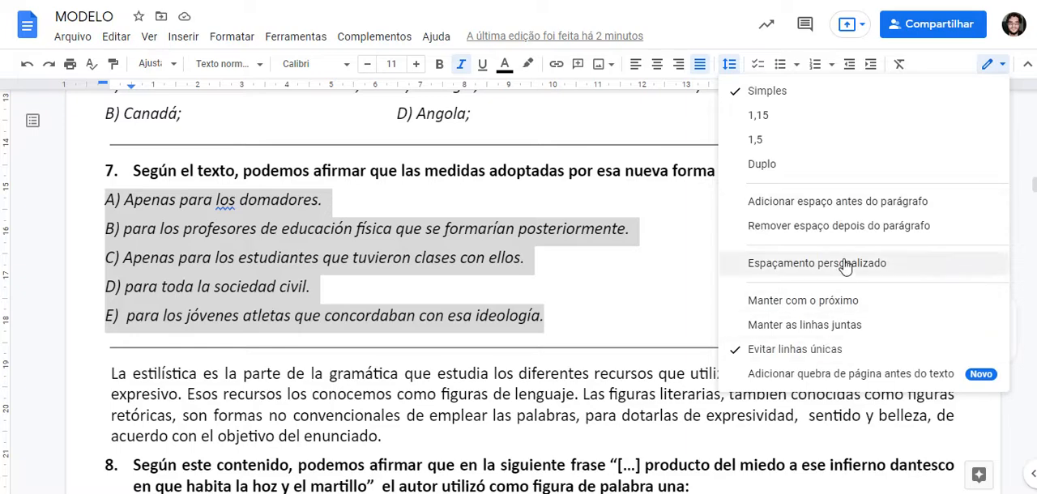
left_click(354, 201)
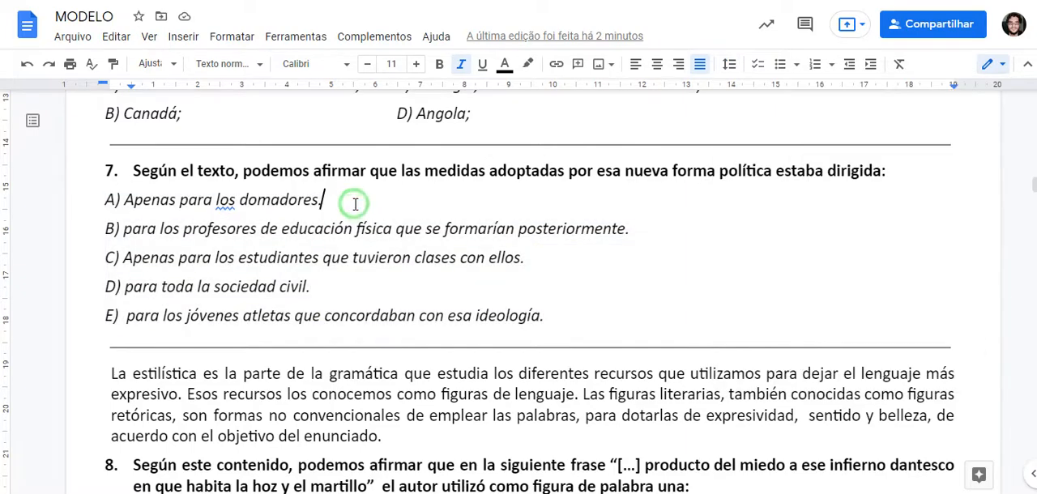
left_click(408, 209)
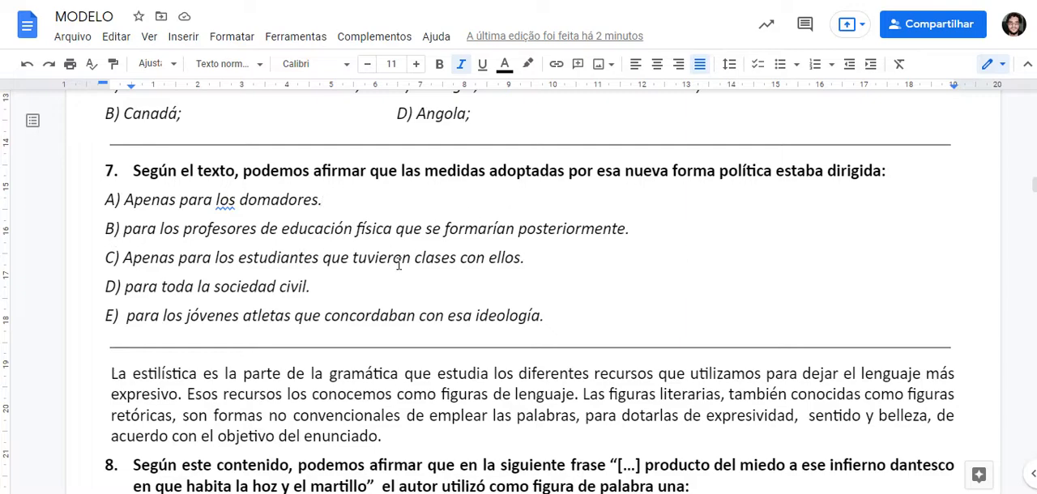
Step: Remove the space after the paragraphs of question 7's answer options A to E
left_click_drag(541, 316, 87, 205)
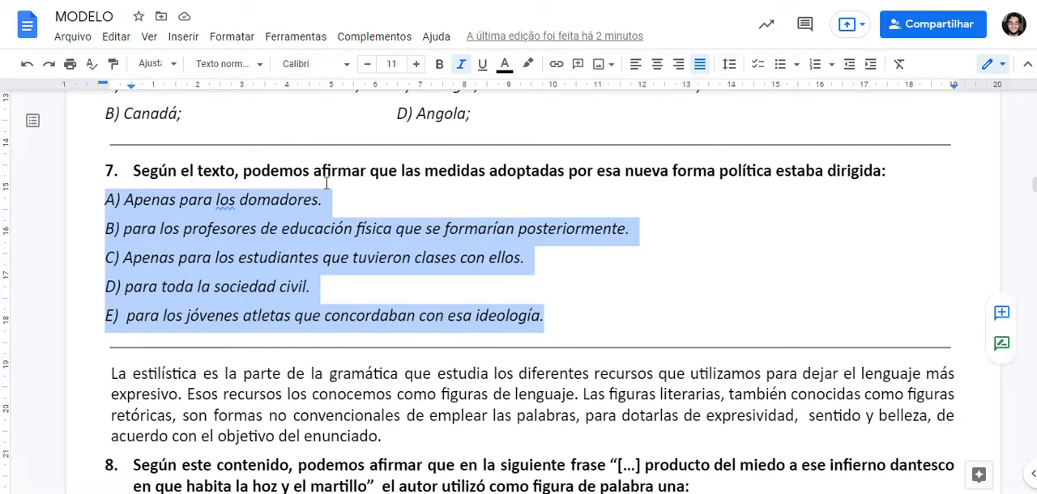
left_click(232, 37)
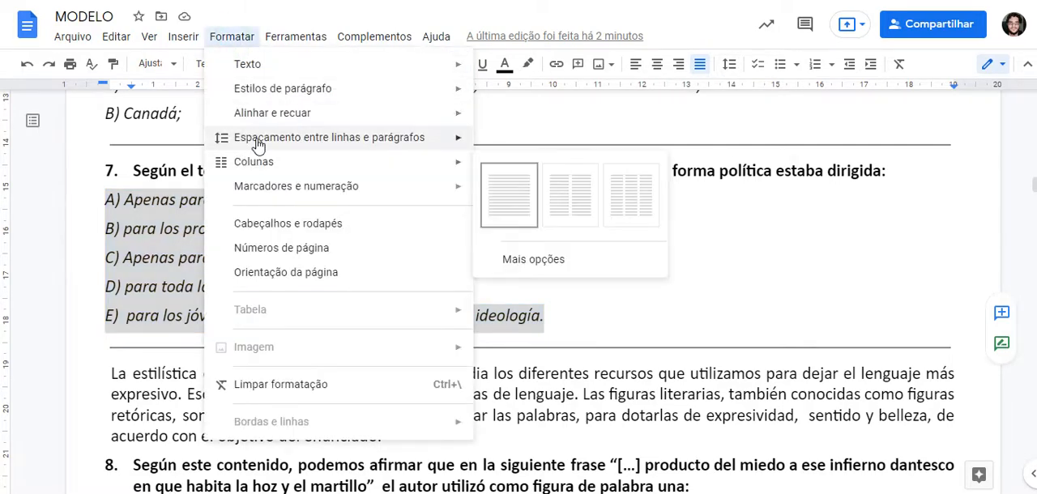
mouse_move(220, 144)
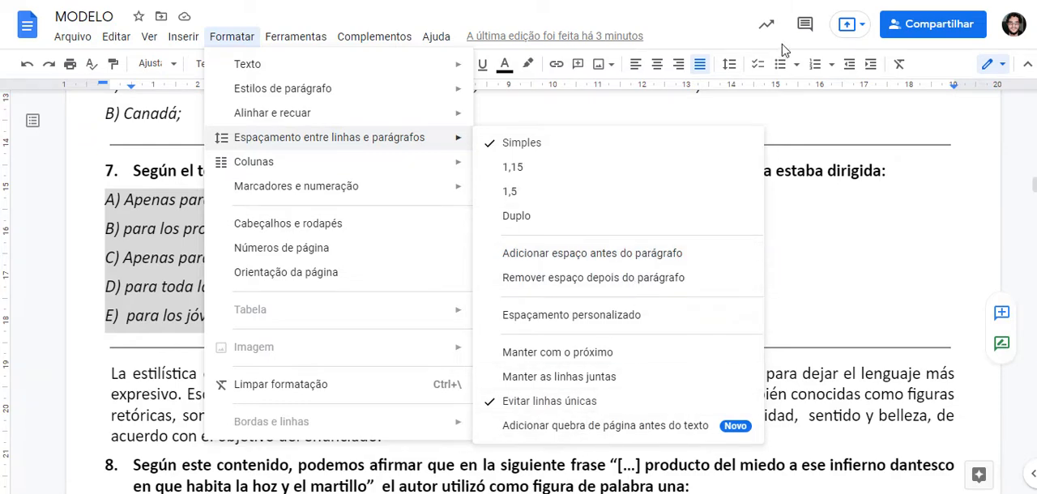
left_click(730, 65)
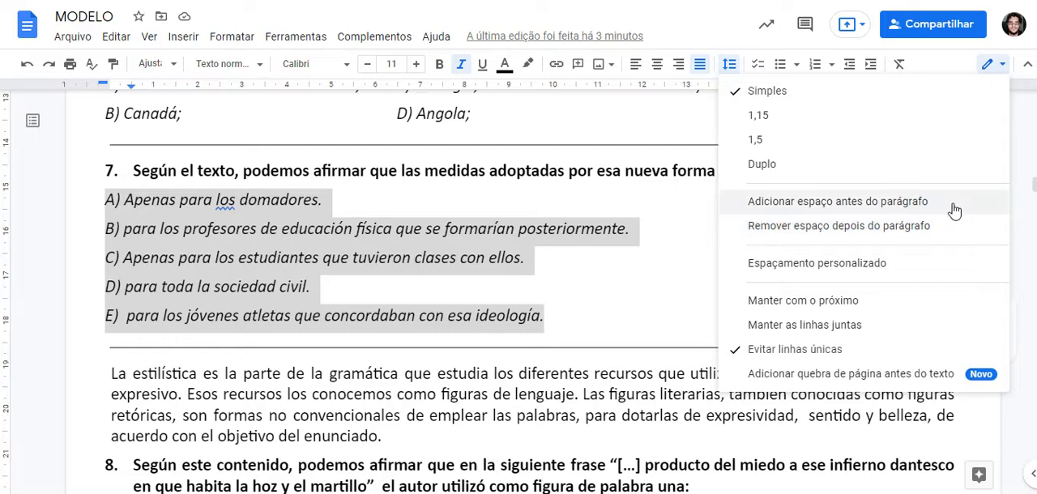
left_click(815, 231)
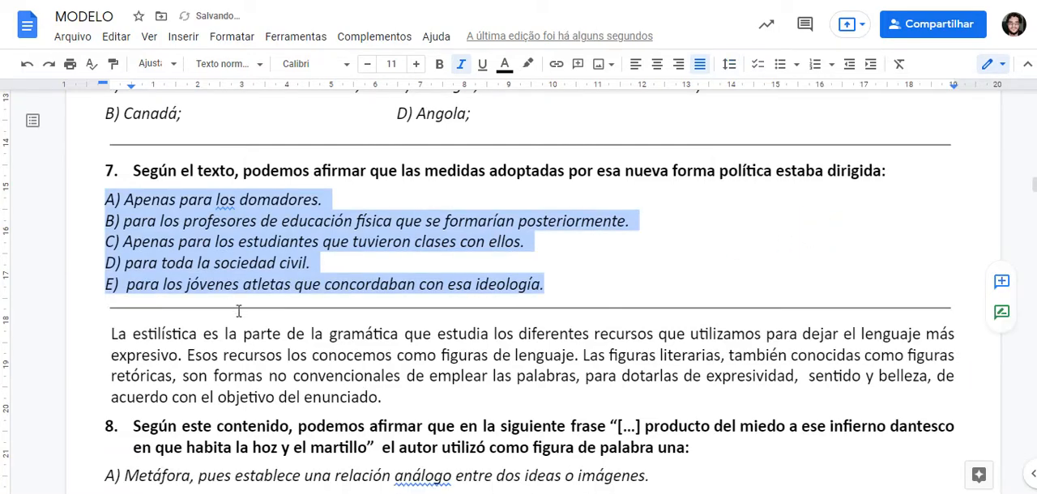
left_click(389, 251)
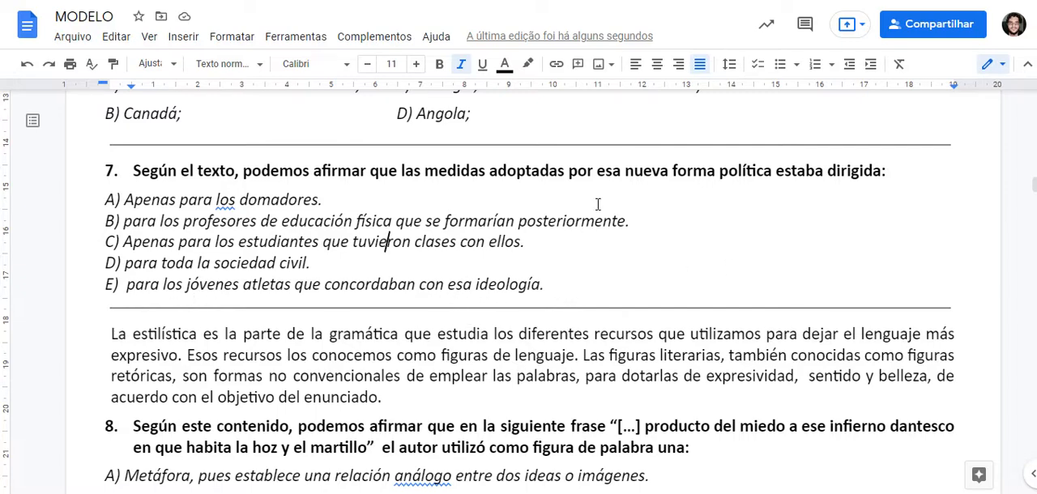
Step: Apply custom paragraph spacing of 0 pt before and 12 pt after to question 8's answer options A to E
scroll(462, 282, "down", 3)
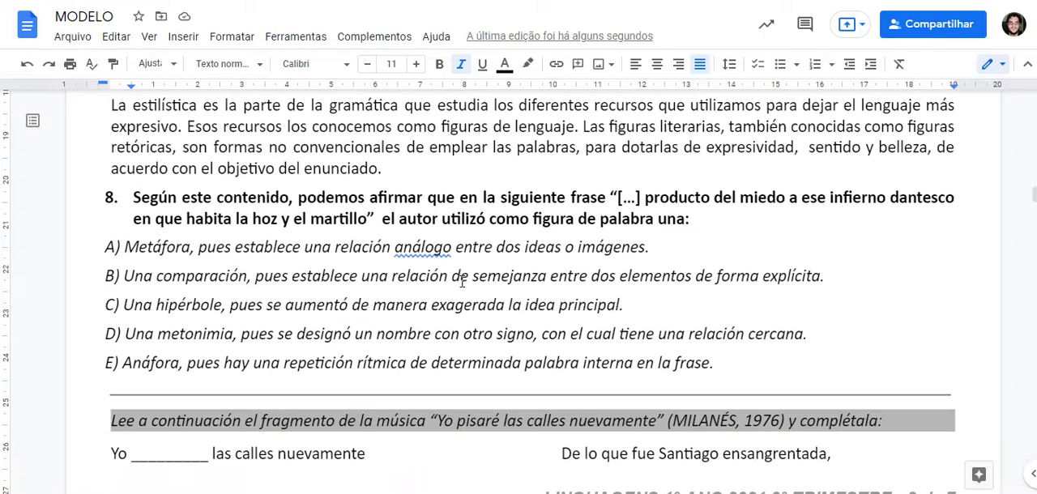
left_click_drag(726, 367, 94, 245)
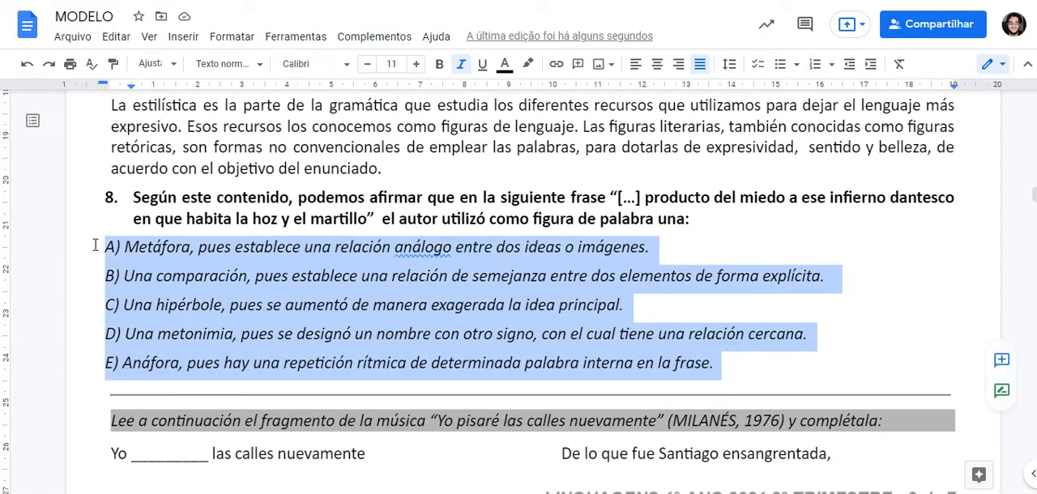
left_click(729, 64)
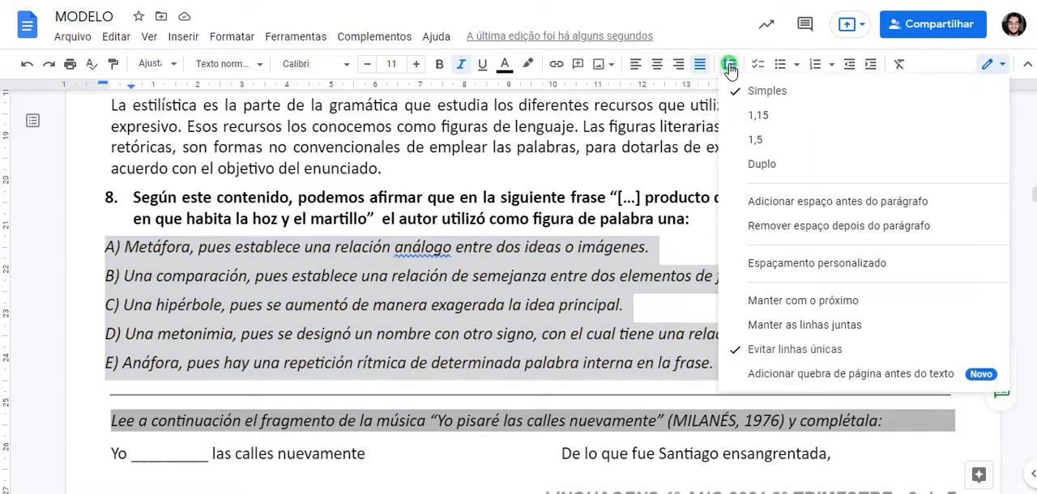
left_click(859, 264)
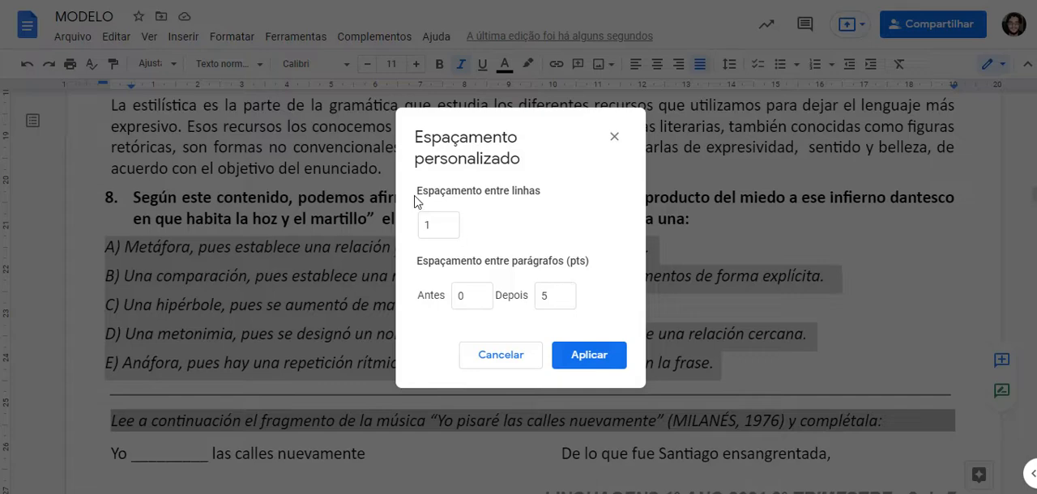
left_click(458, 296)
double_click(470, 296)
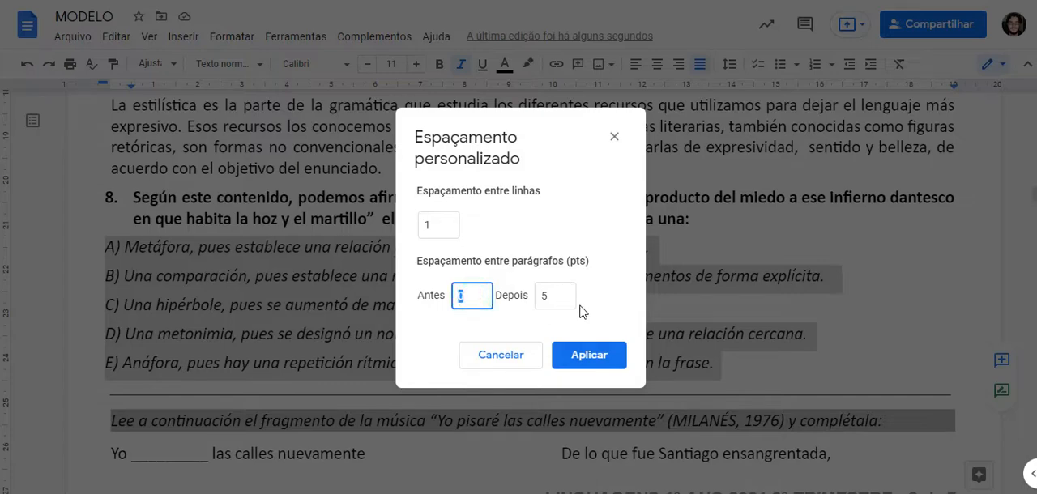
type("5")
type("0")
double_click(565, 297)
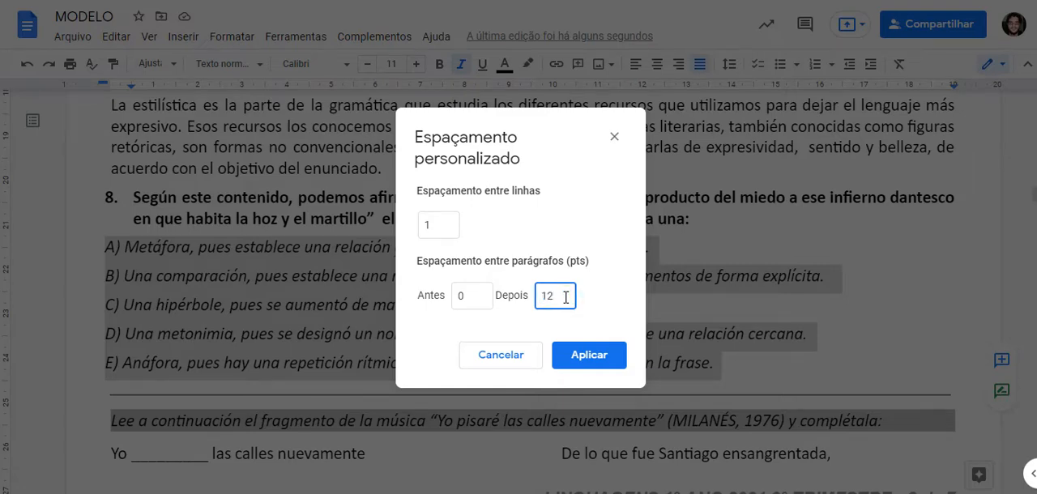
left_click(585, 355)
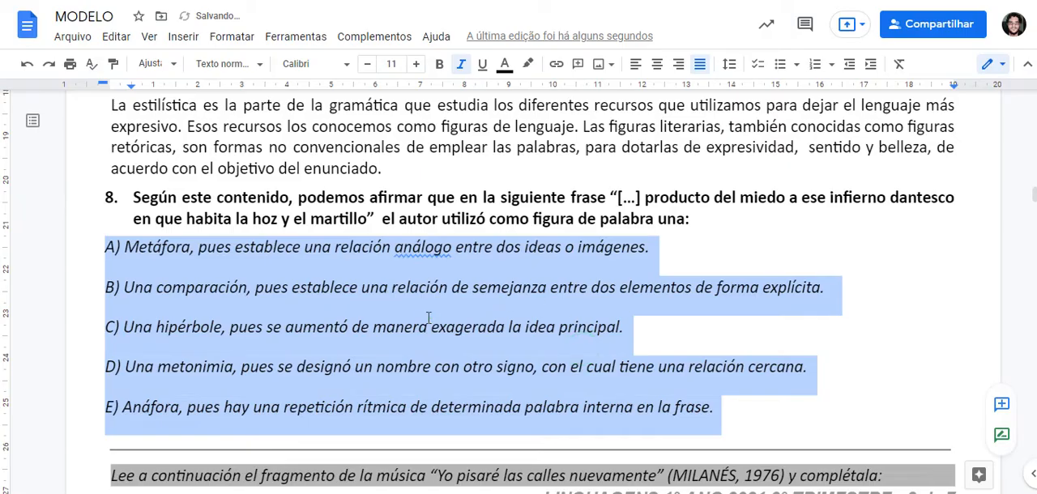
left_click(428, 318)
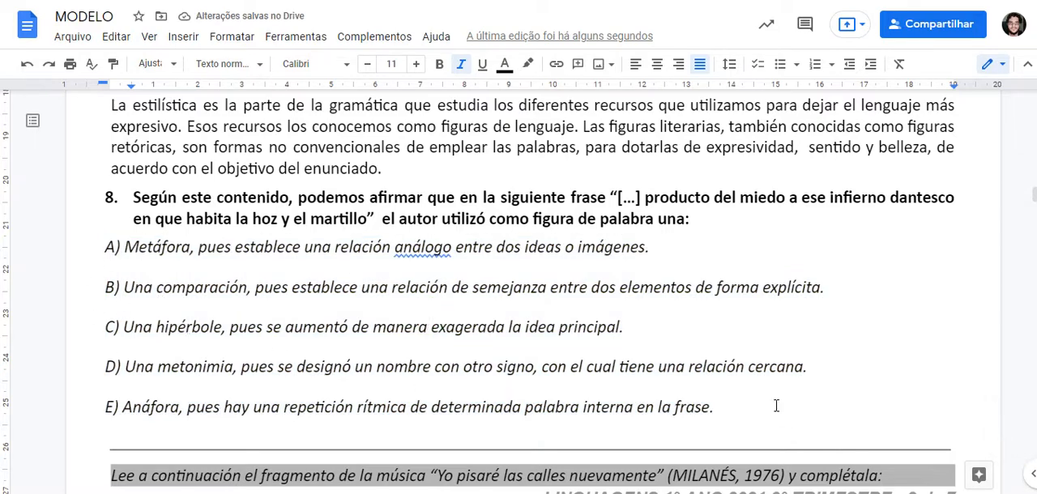
Step: Remove the space after the paragraphs of question 8's answer options A to E
left_click_drag(770, 409, 62, 273)
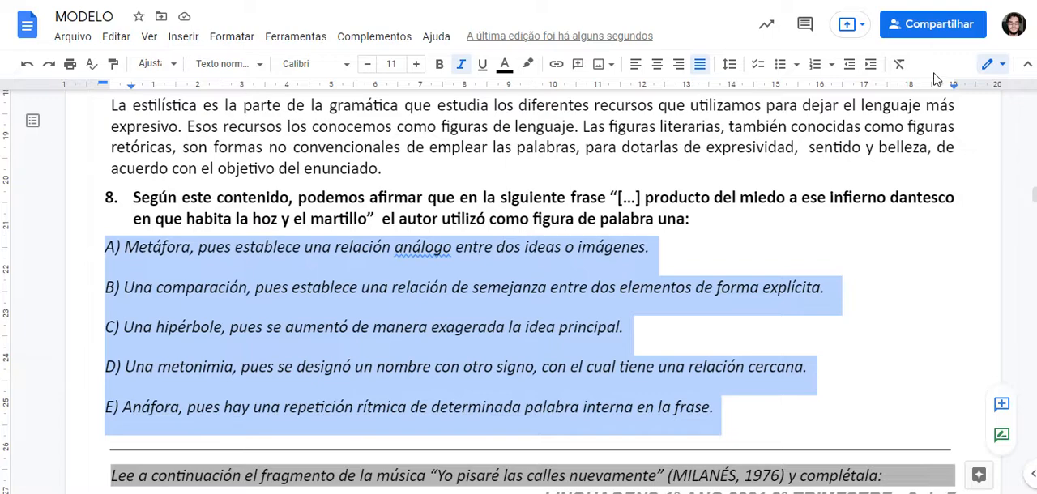
left_click(729, 64)
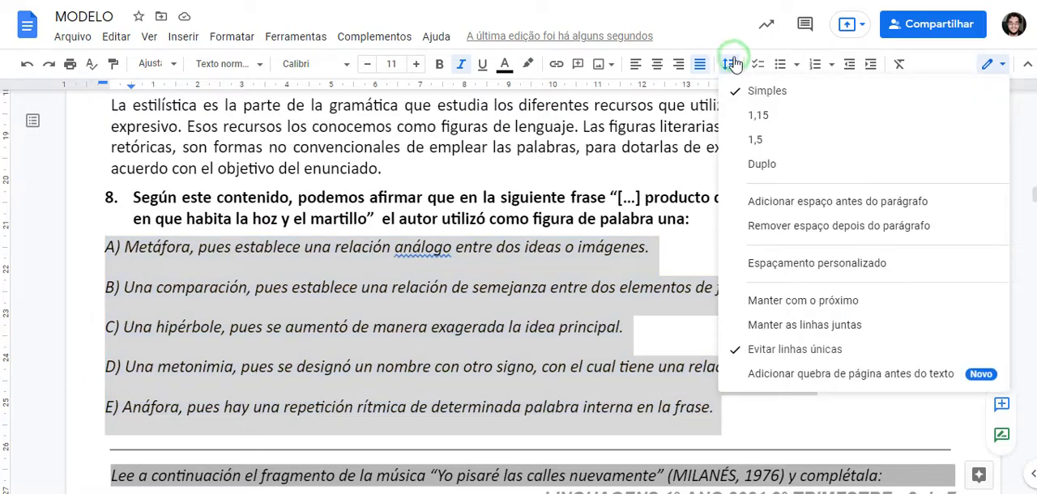
left_click(840, 227)
left_click(536, 289)
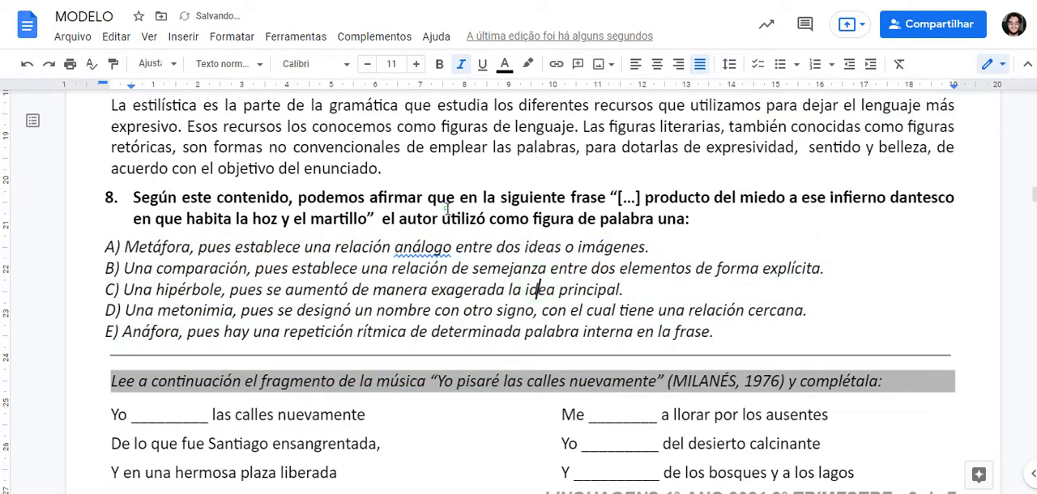
Step: Apply custom spacing of 5 pt before the list item to the bold statement of question 8
left_click_drag(133, 197, 705, 218)
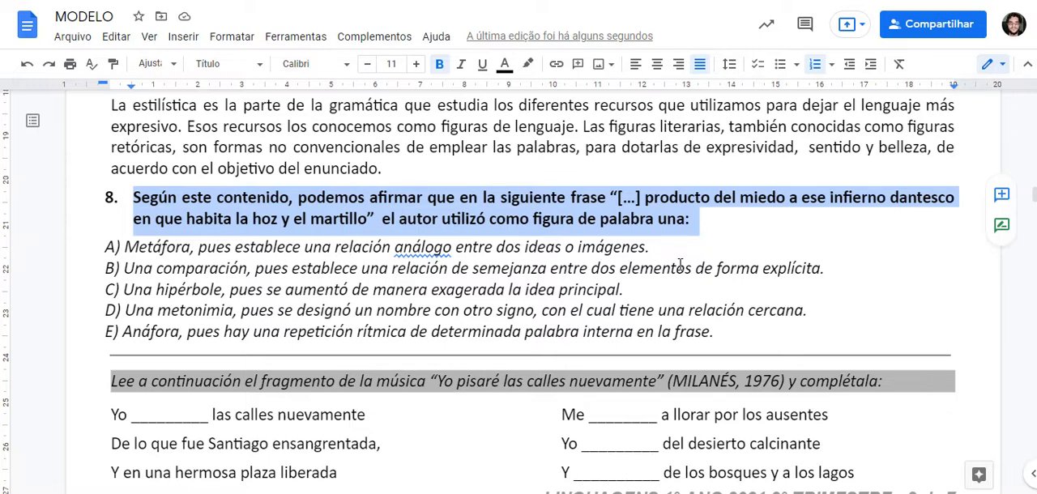
left_click(729, 63)
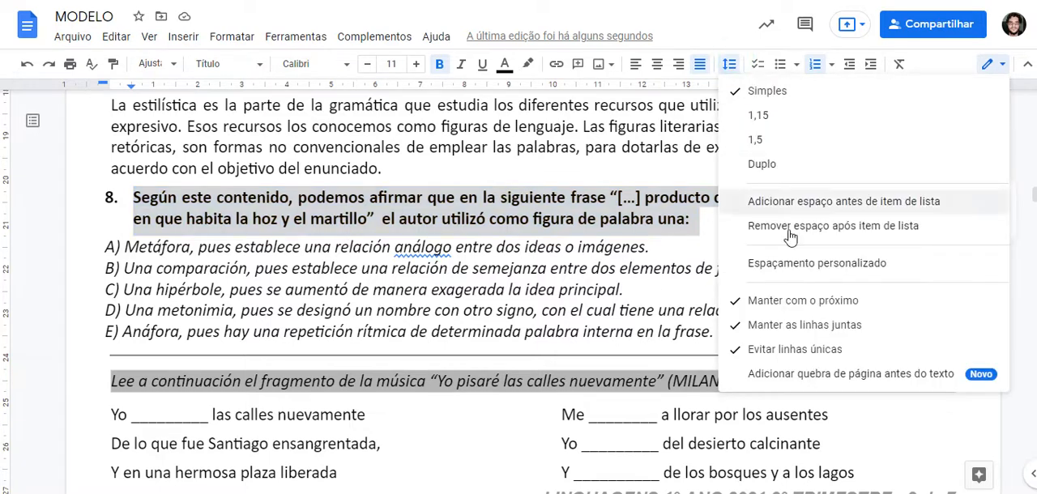
left_click(828, 273)
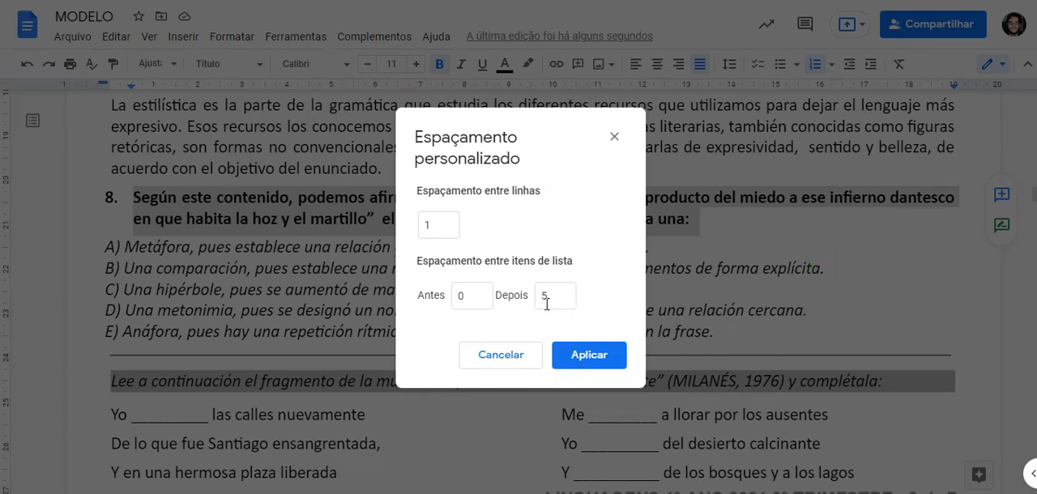
double_click(473, 295)
type("5")
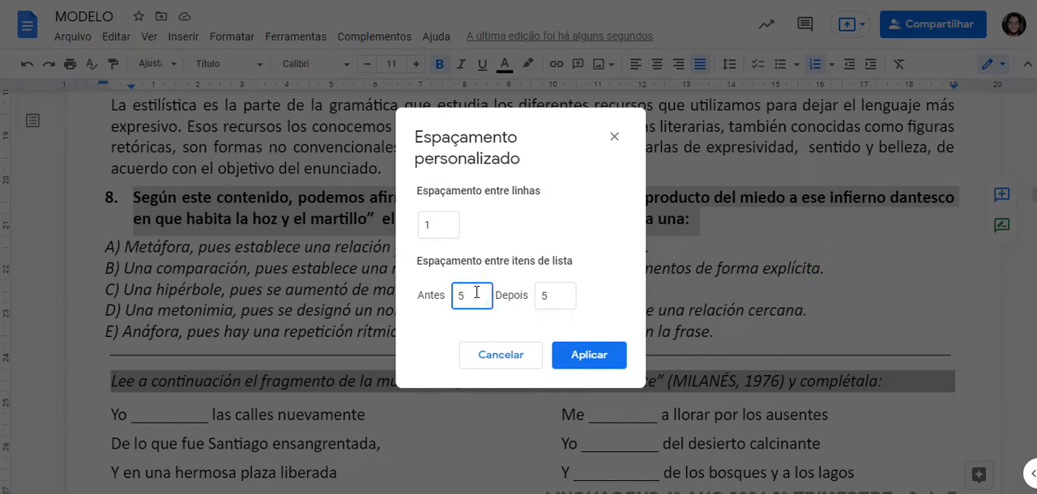
left_click(595, 356)
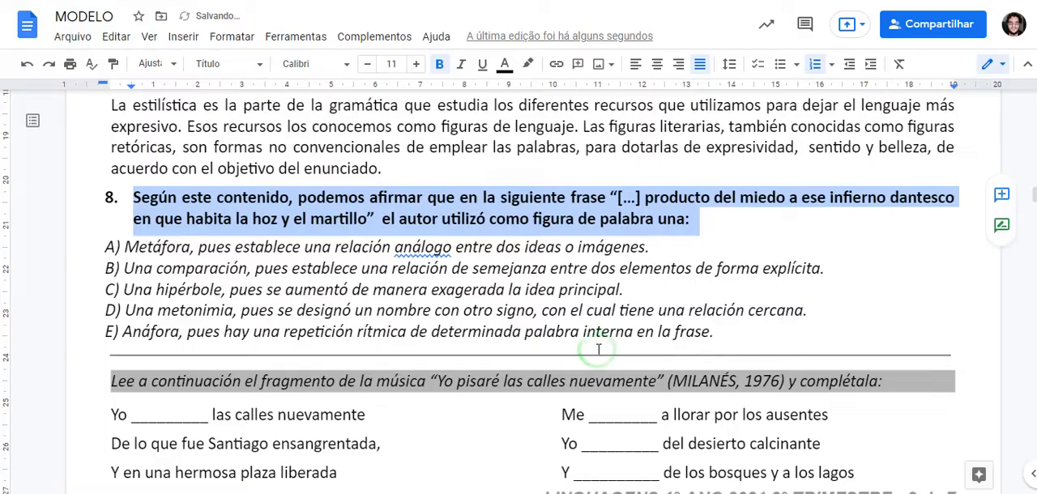
left_click(429, 201)
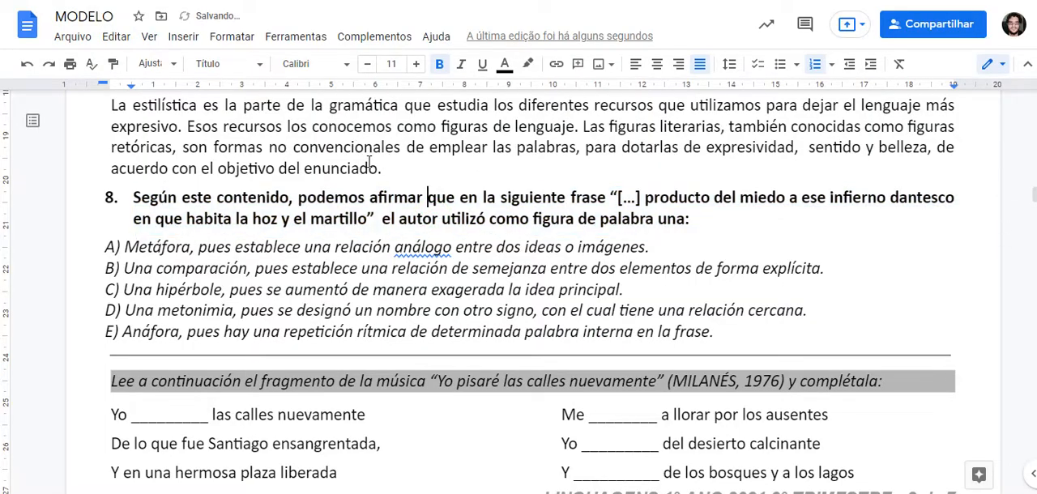
Step: Examine the spacing and column layout of the questions across the document, especially questions 6 to 10
scroll(313, 204, "up", 2)
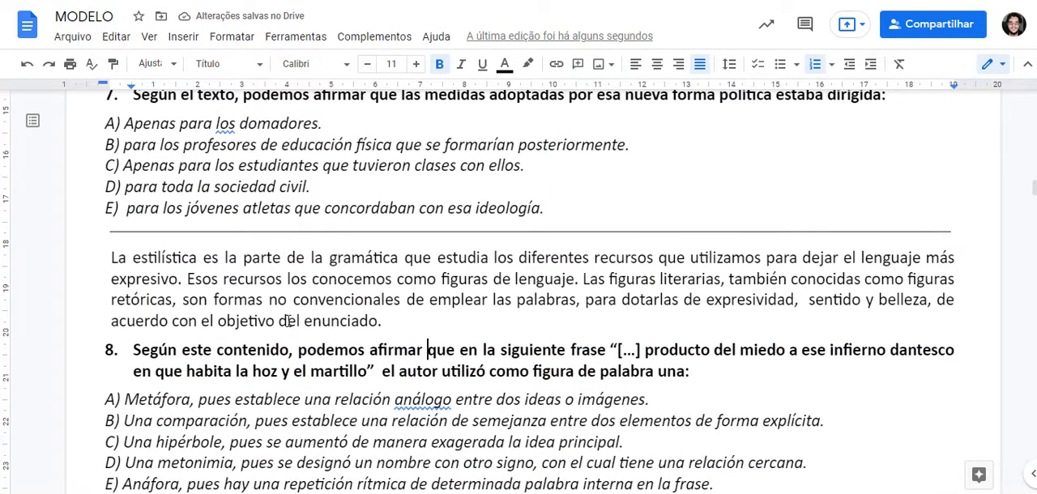
scroll(288, 321, "down", 1)
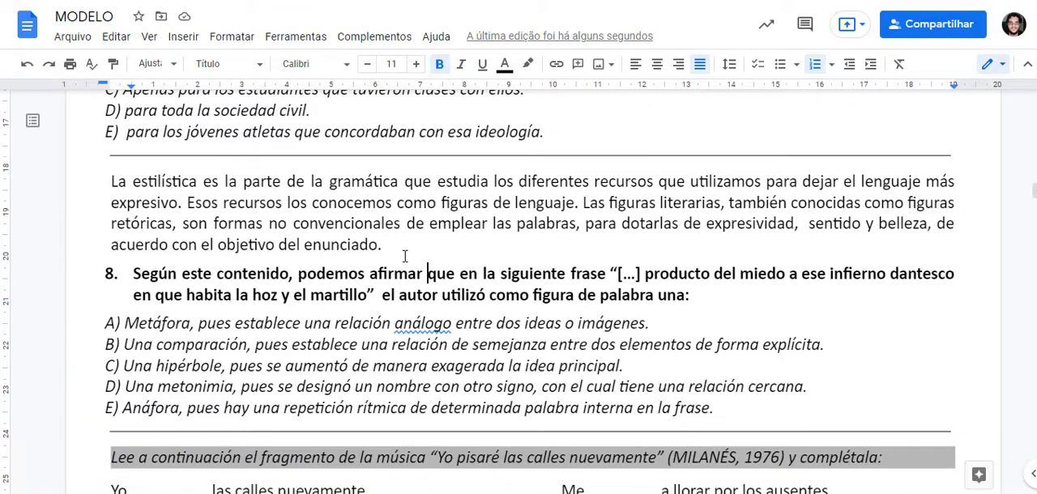
scroll(406, 194, "down", 1)
scroll(454, 223, "up", 2)
scroll(567, 243, "down", 3)
scroll(616, 233, "up", 2)
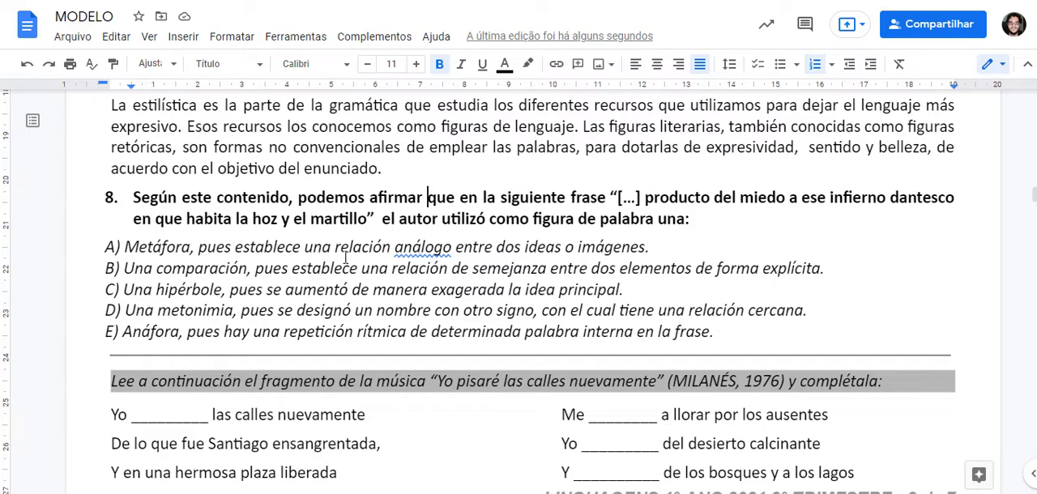
scroll(596, 296, "down", 2)
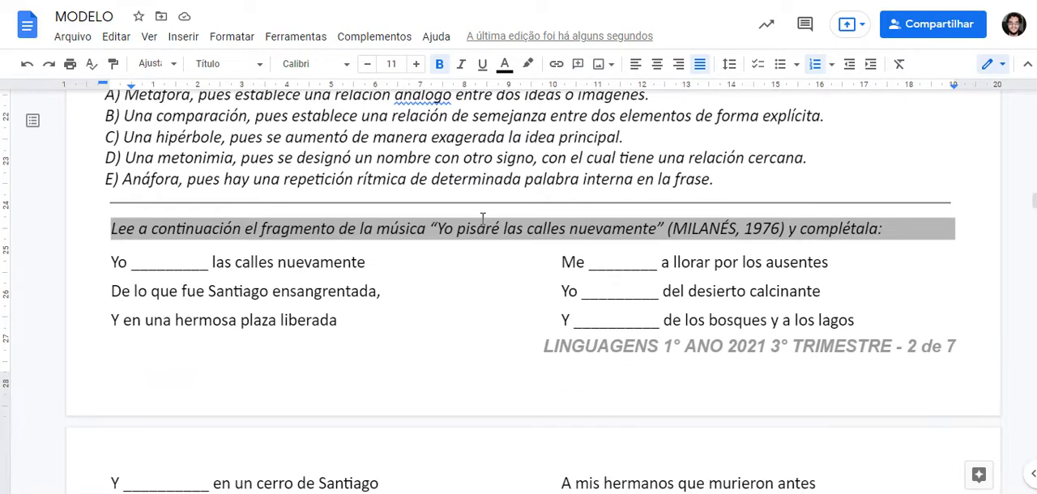
scroll(483, 217, "down", 5)
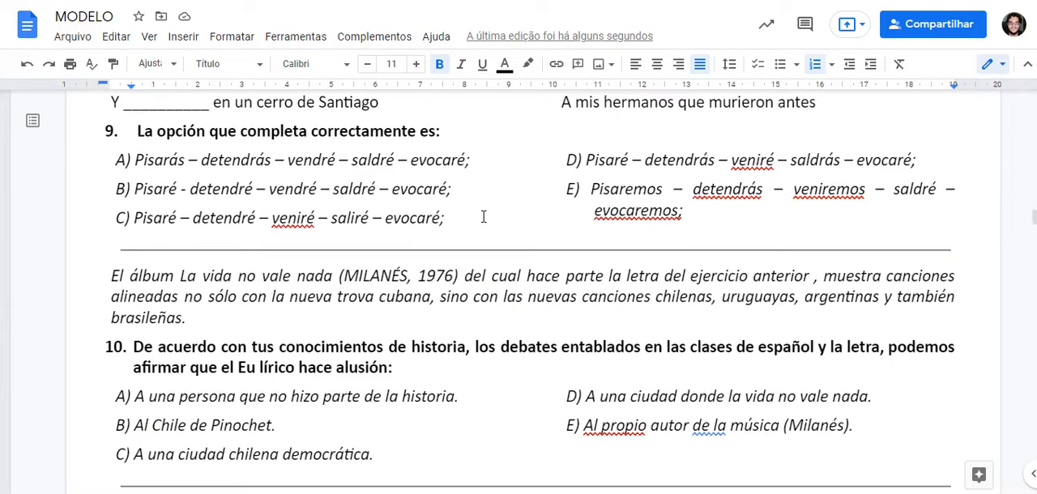
scroll(483, 216, "up", 1)
scroll(483, 217, "up", 20)
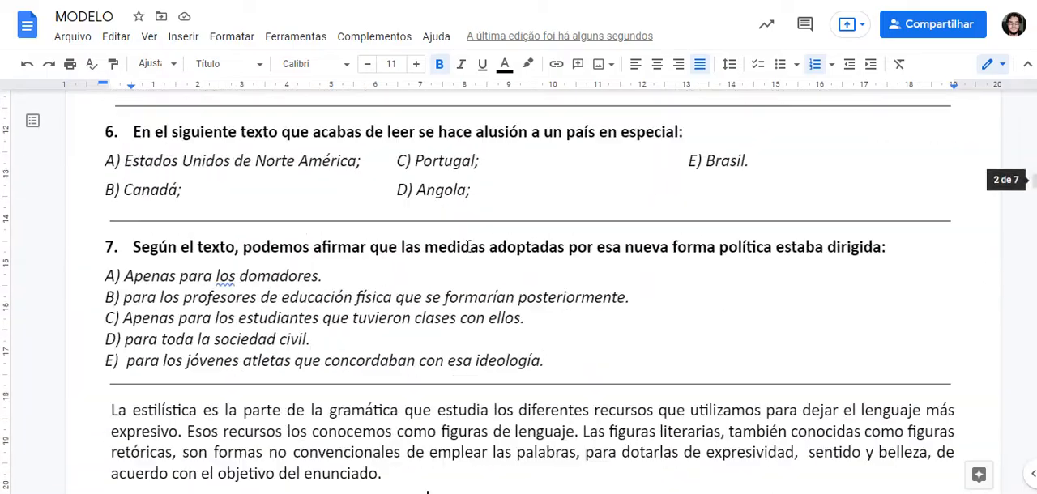
scroll(468, 247, "up", 10)
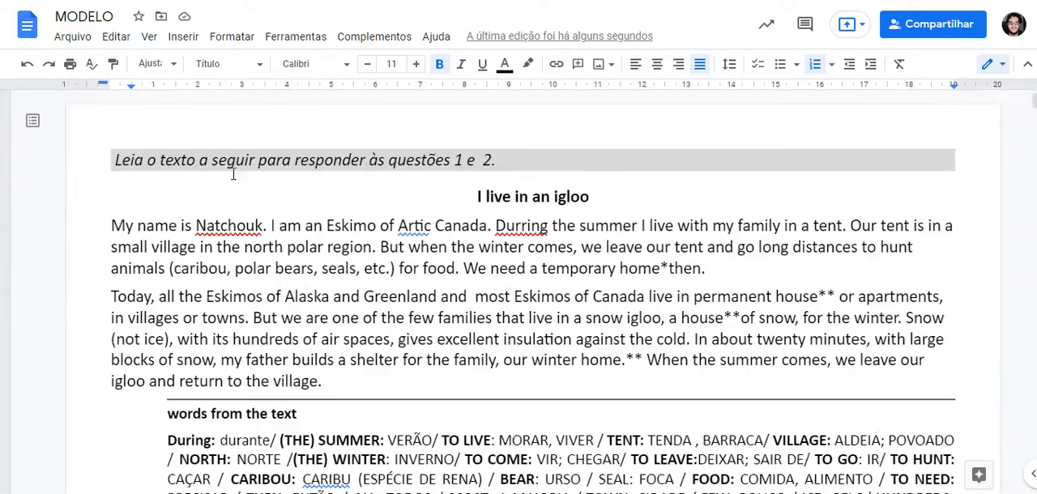
Step: Select the whole document and format its text as a single column
left_click(232, 37)
left_click(669, 318)
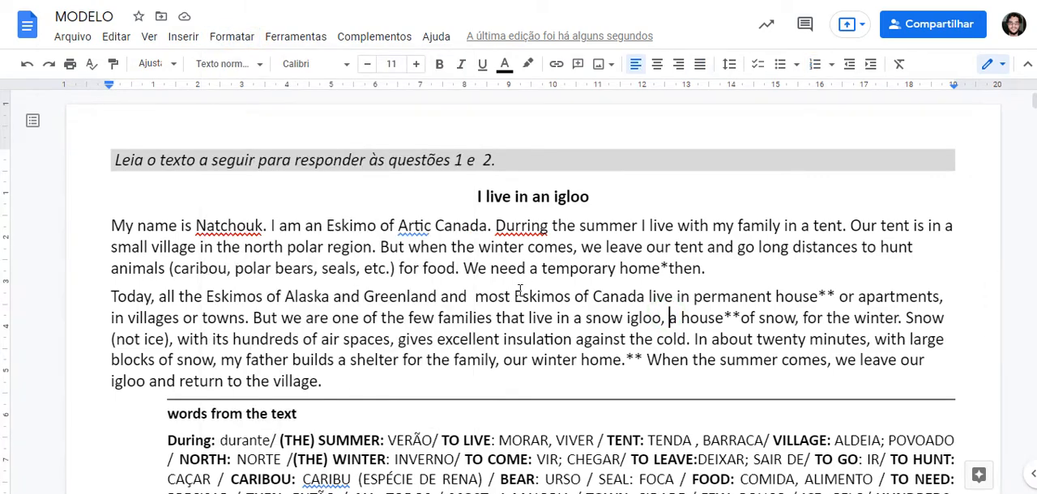
key("ctrl+a")
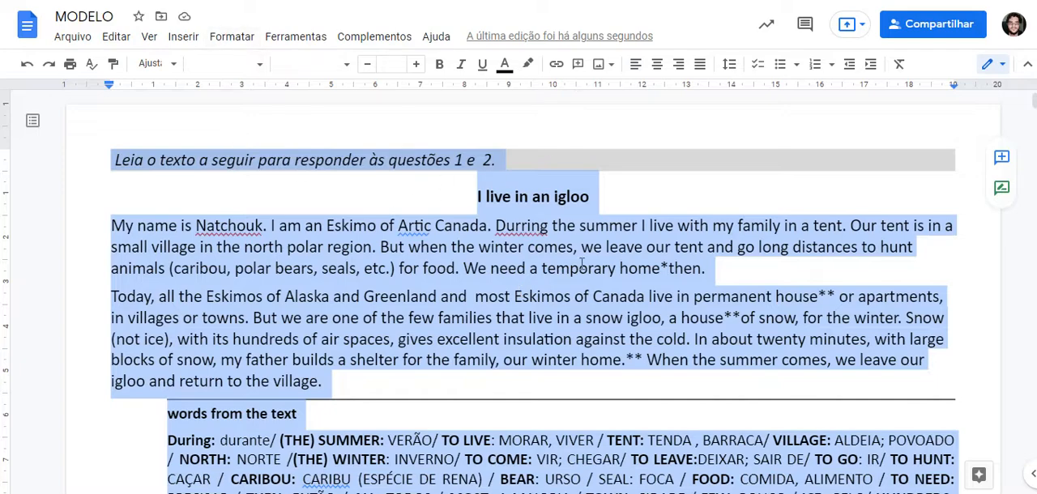
left_click(242, 37)
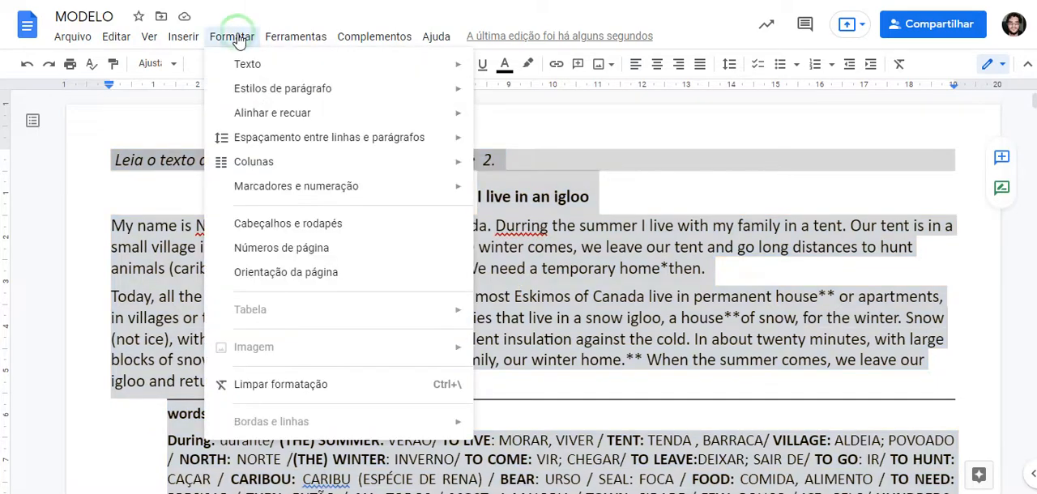
mouse_move(263, 168)
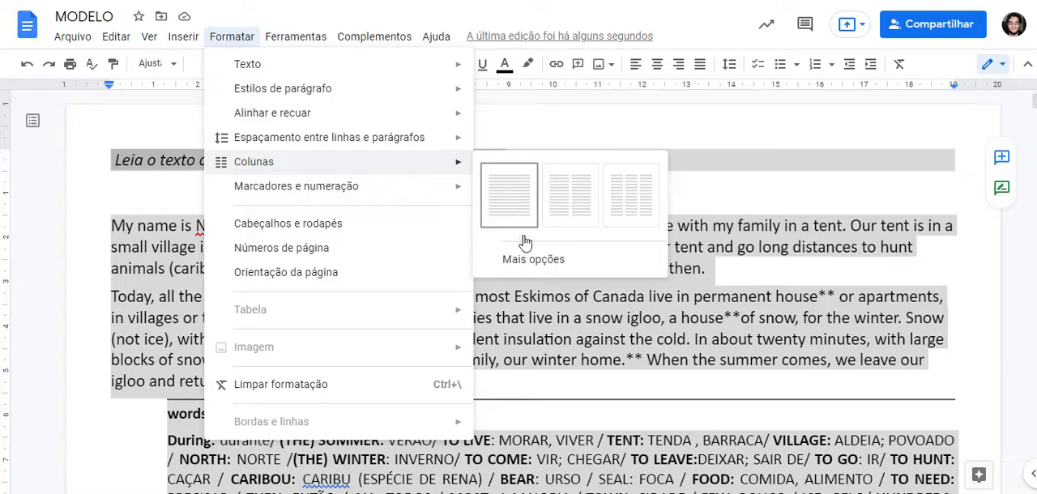
left_click(510, 193)
Step: Delete the empty line below answer option E of question 3
scroll(569, 256, "down", 4)
scroll(569, 257, "down", 7)
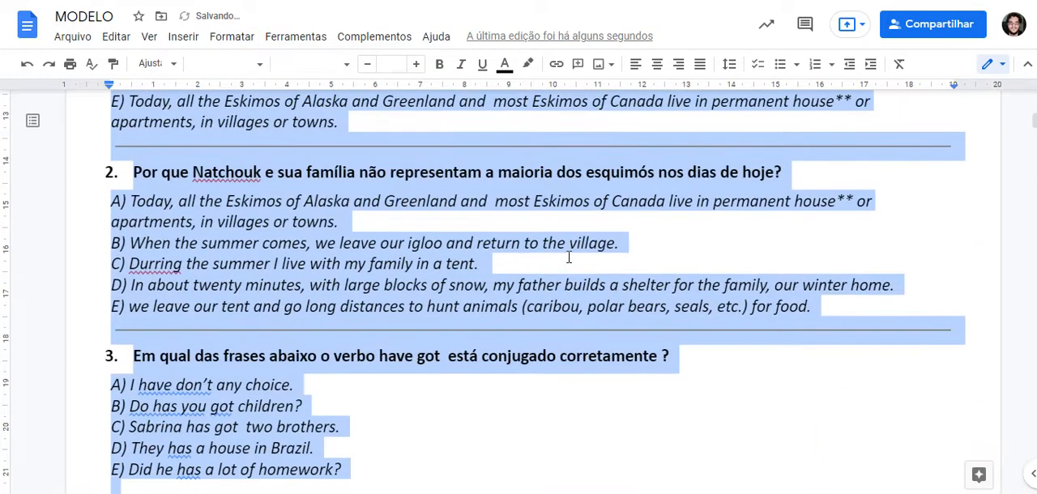
scroll(567, 260, "up", 1)
left_click(477, 288)
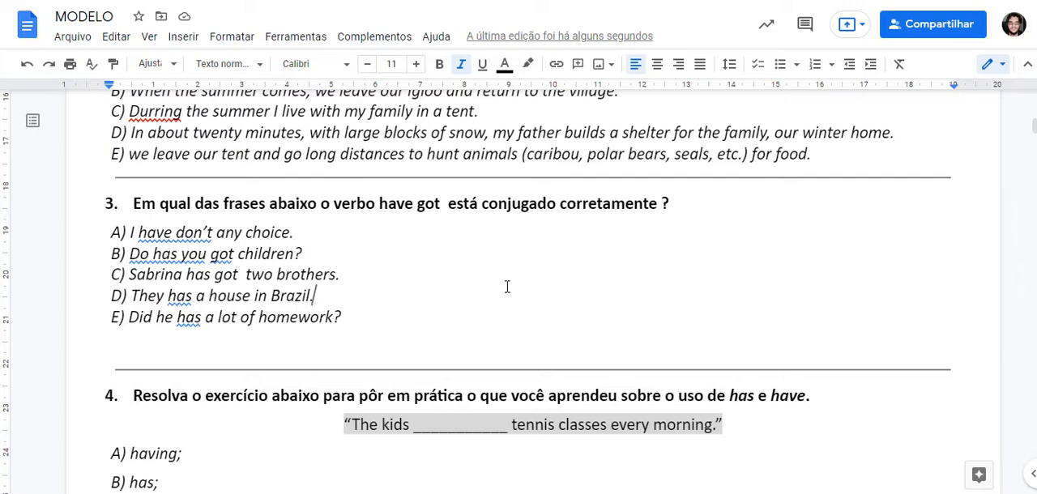
left_click(373, 347)
key("BackSpace")
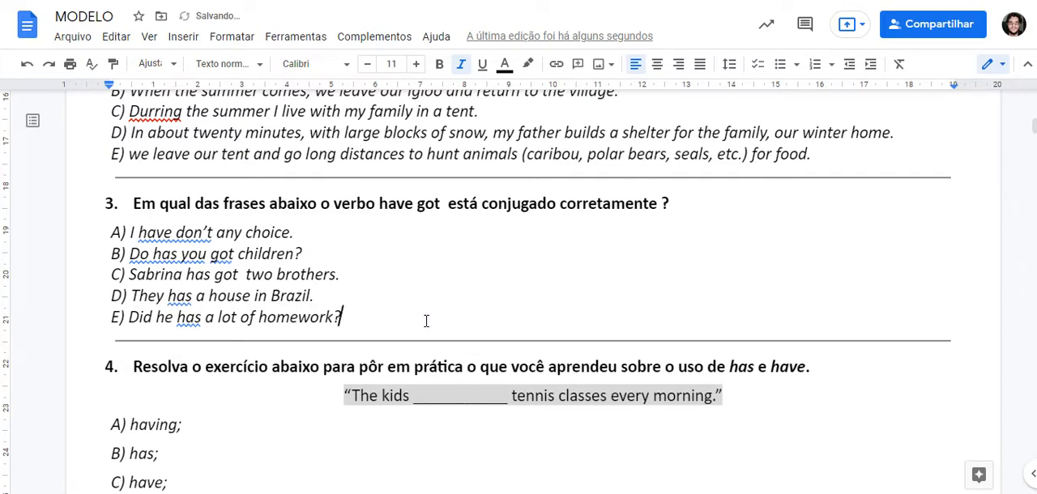
Step: Arrange question 3's answer options A to E in two columns
scroll(355, 331, "up", 2)
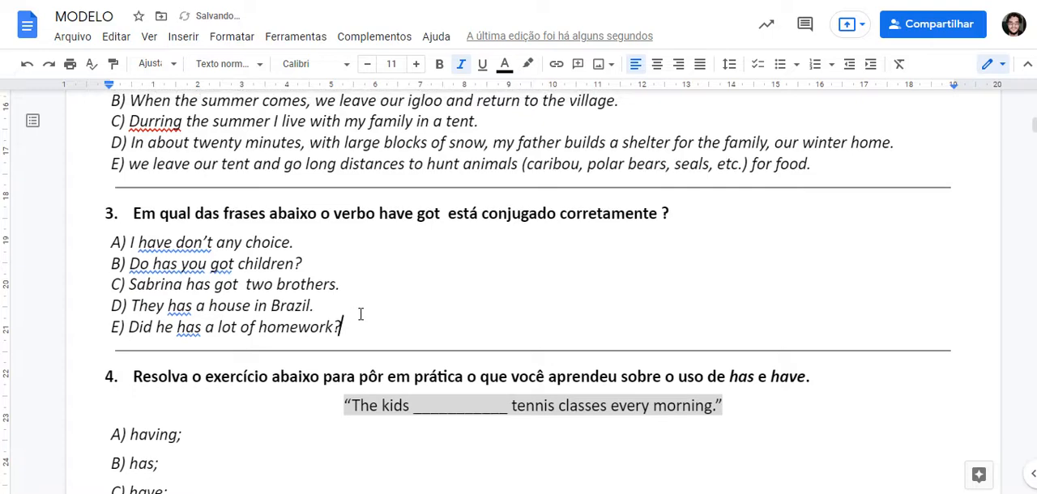
left_click_drag(356, 394, 102, 301)
left_click(232, 36)
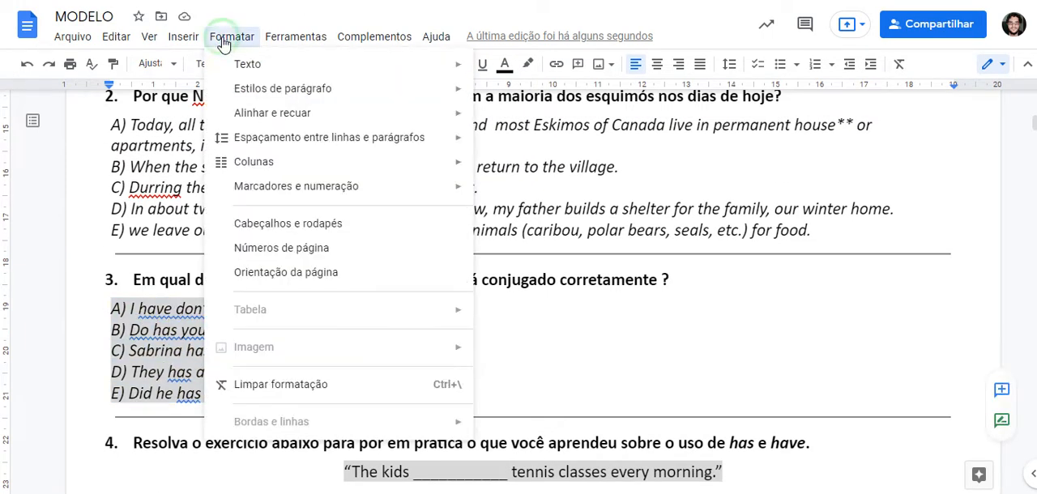
mouse_move(420, 171)
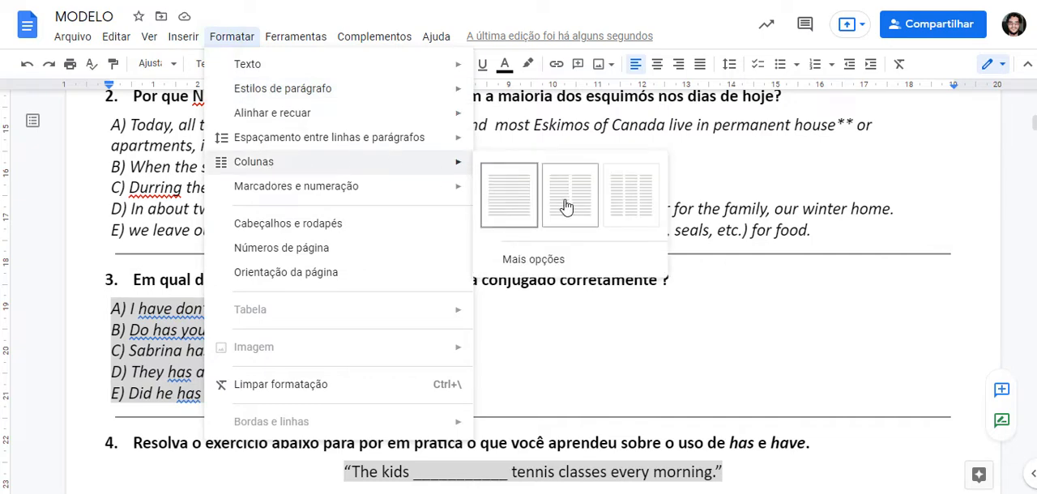
left_click(575, 199)
left_click(638, 330)
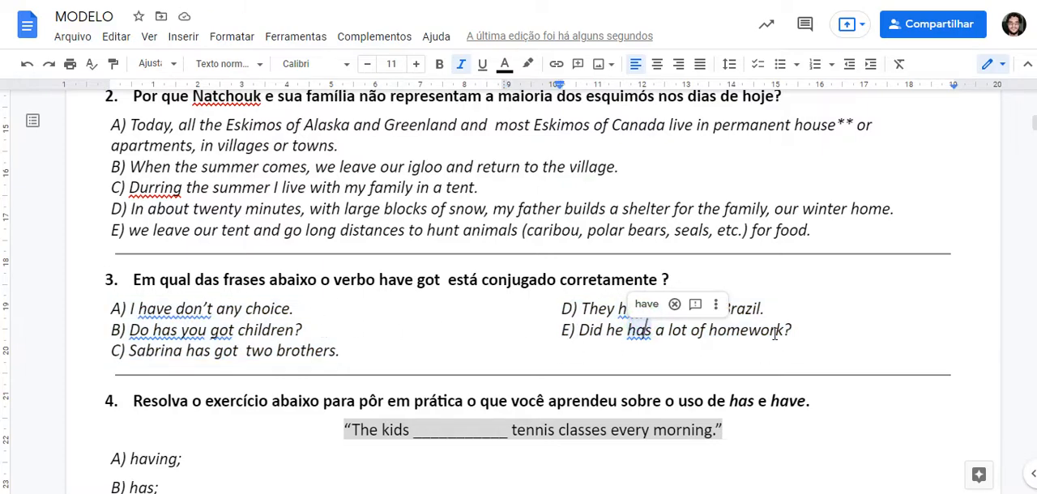
left_click(463, 282)
Step: Arrange question 4's answer options A to E in two columns
scroll(635, 178, "down", 2)
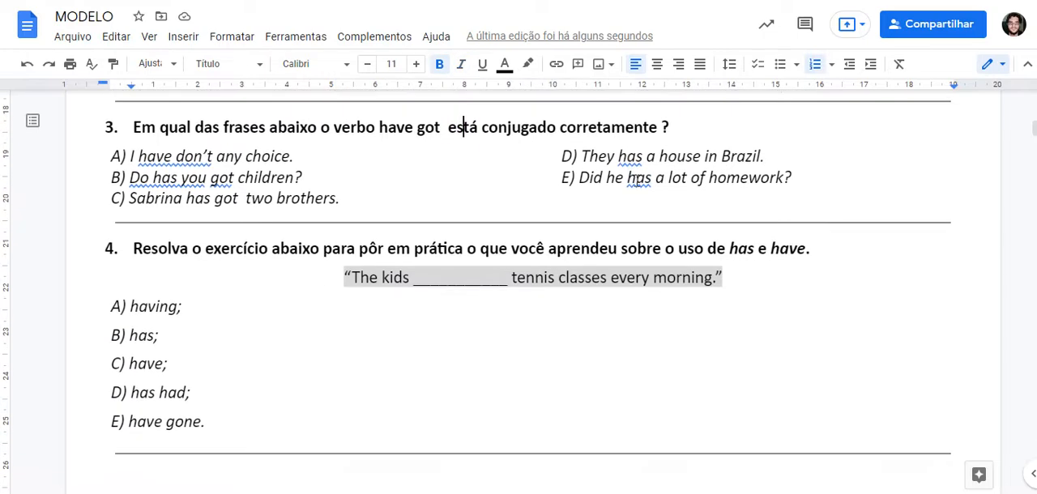
scroll(599, 227, "down", 1)
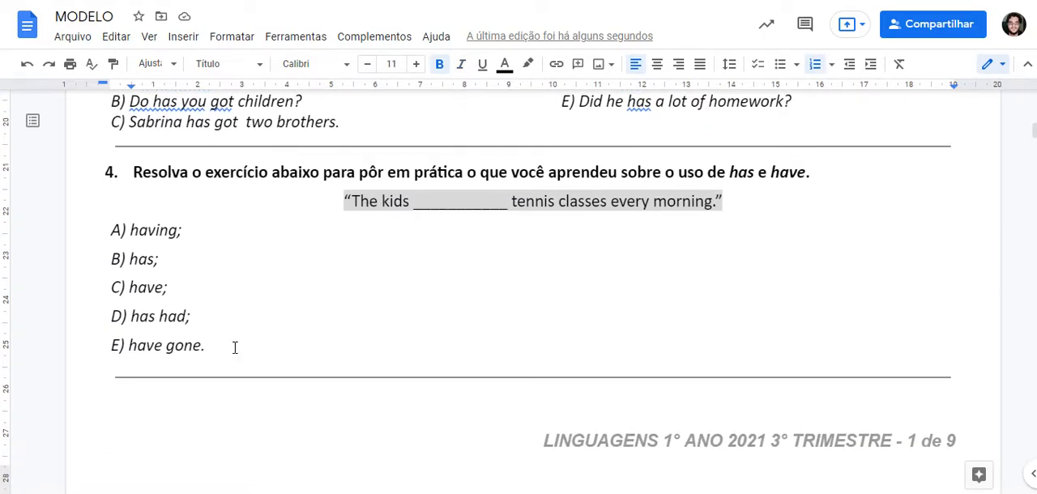
left_click_drag(219, 344, 86, 228)
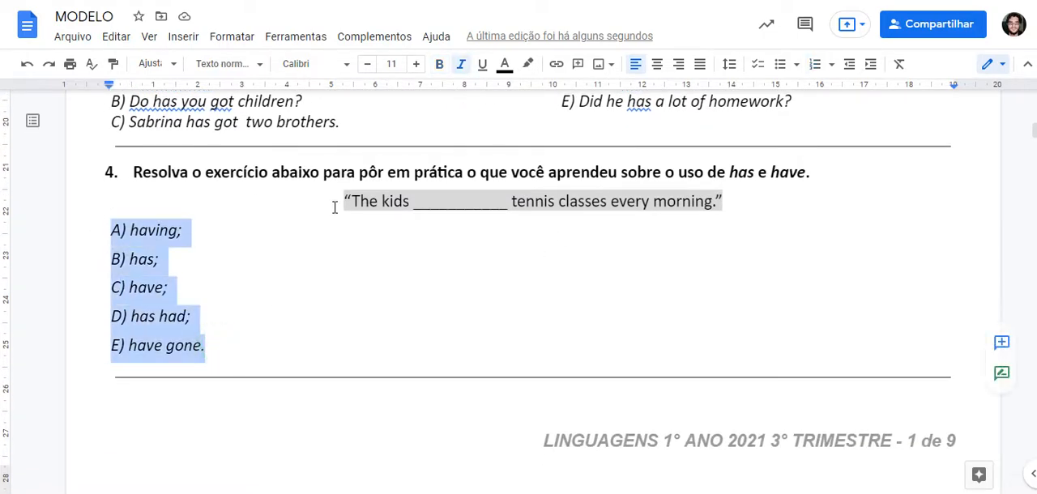
left_click(231, 37)
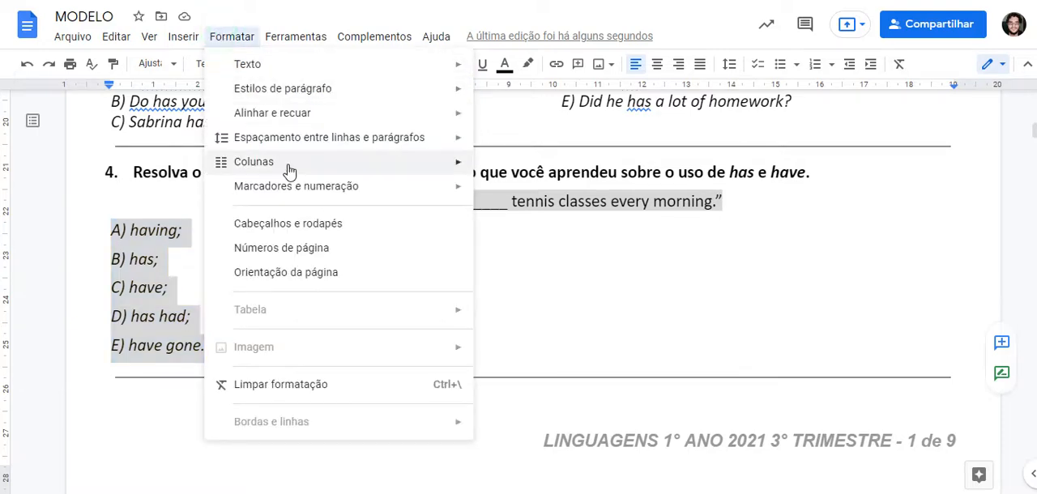
left_click(571, 195)
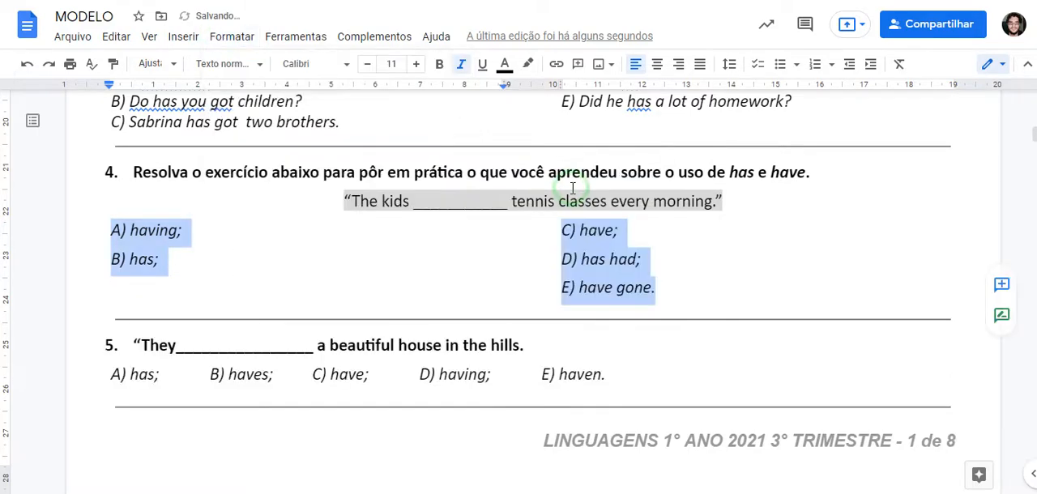
Step: Insert a column break before option D of question 4 to move options D and E into the second column
left_click(637, 261)
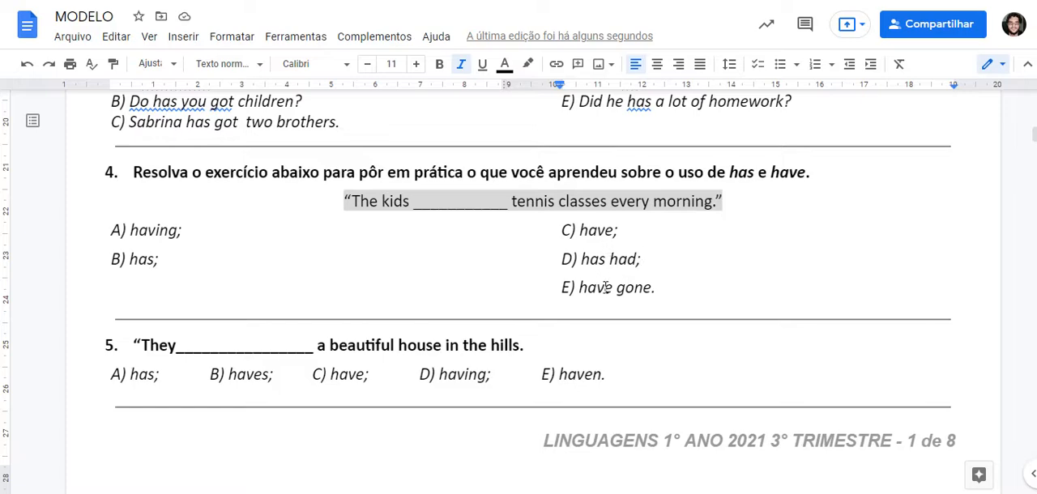
left_click(562, 259)
left_click(563, 258)
left_click(183, 36)
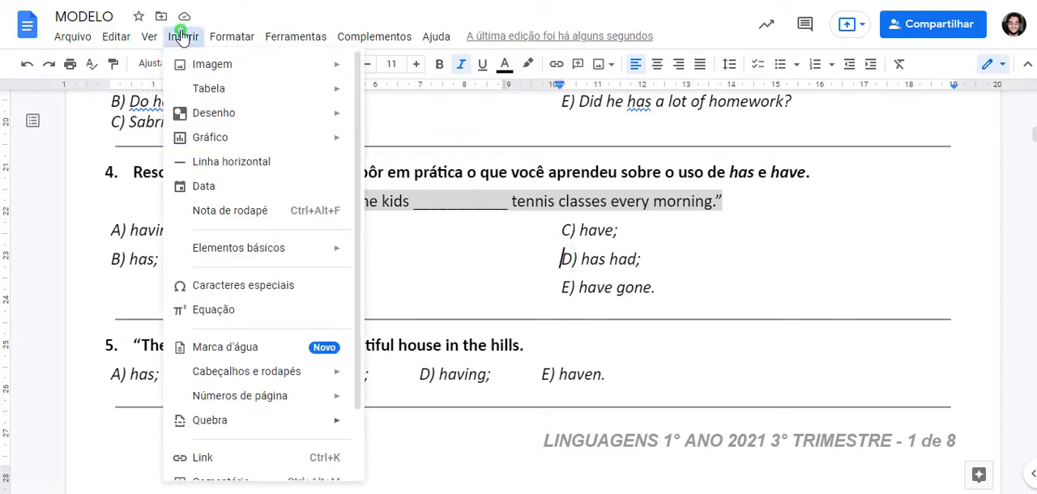
mouse_move(343, 419)
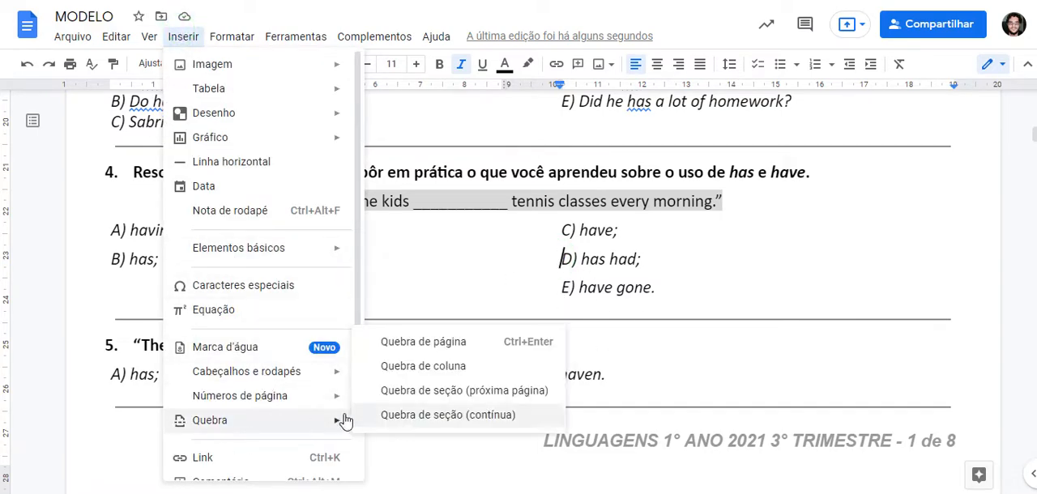
left_click(474, 367)
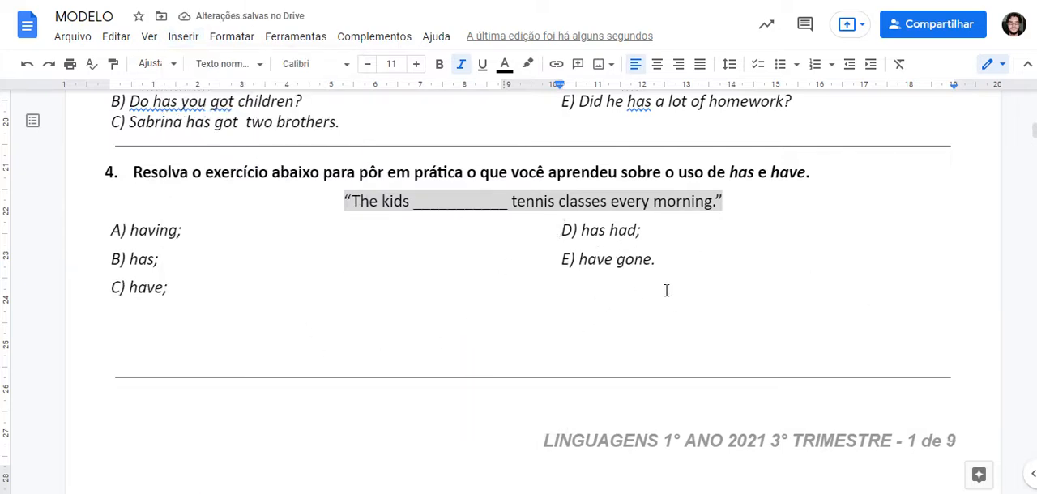
Step: Try to remove the extra empty line below option C of question 4
left_click(200, 339)
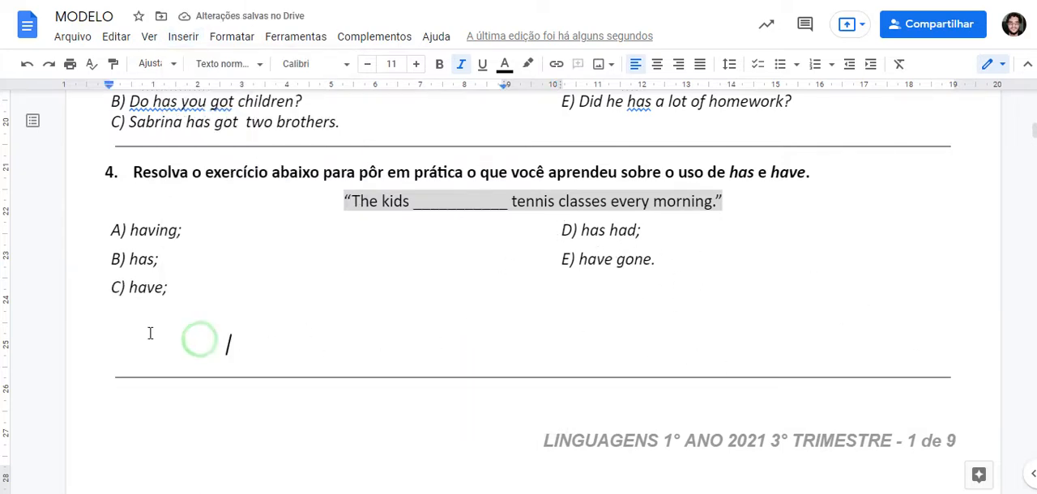
left_click(150, 333)
left_click(153, 359)
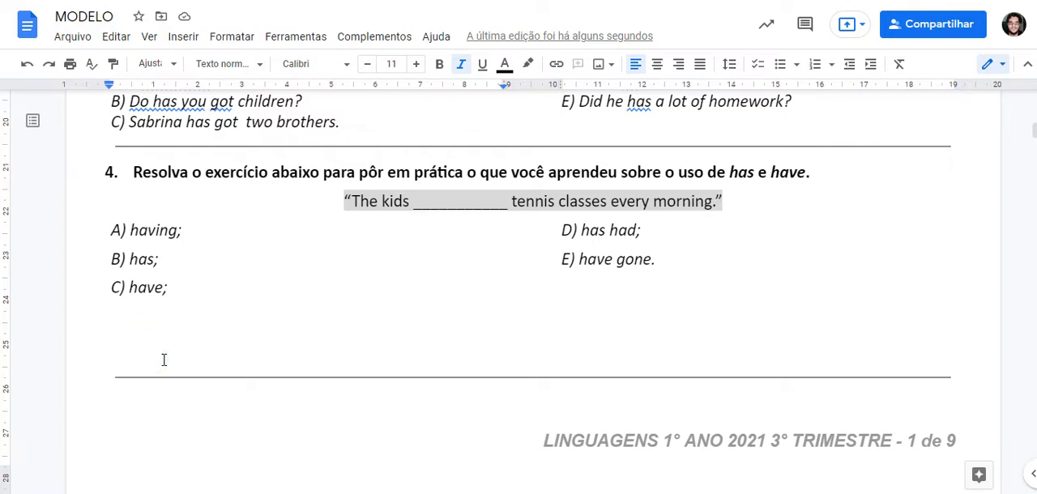
key("Delete")
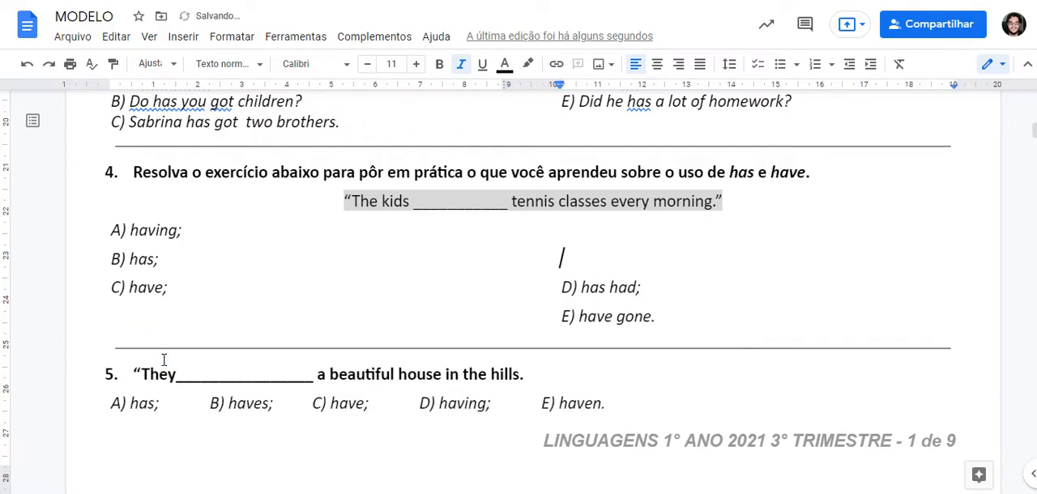
Step: Undo question 4's line deletion and column break, and add an empty line after option E to balance its two columns
left_click(181, 320)
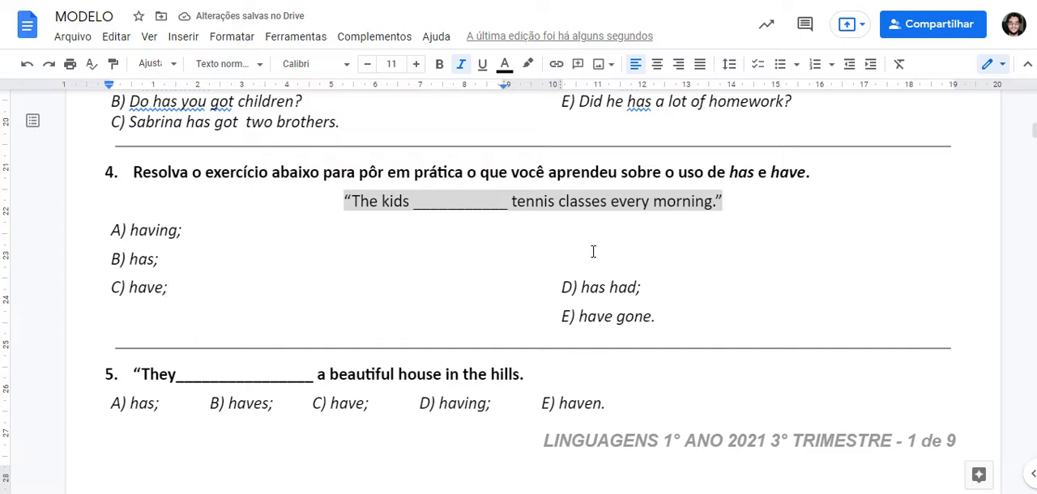
left_click(581, 261)
key("ctrl+z")
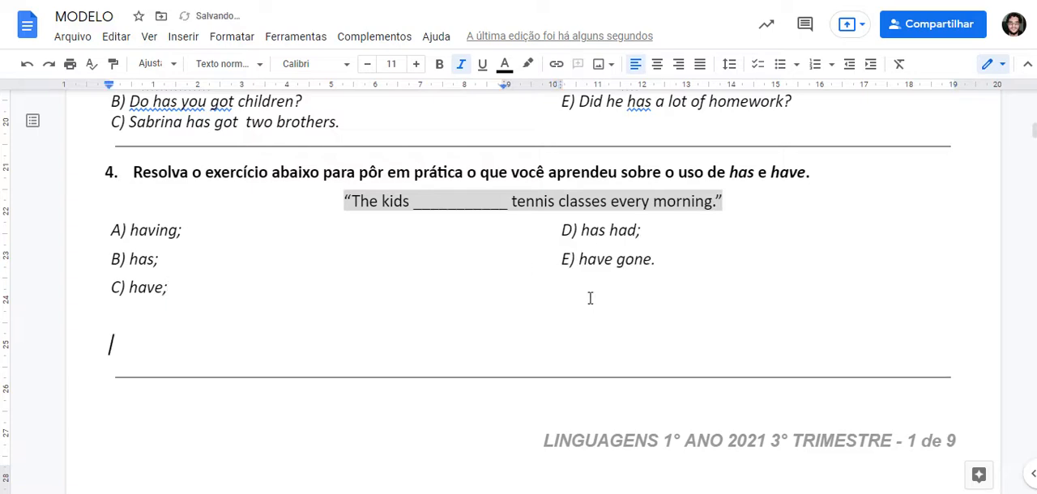
key("ctrl+z")
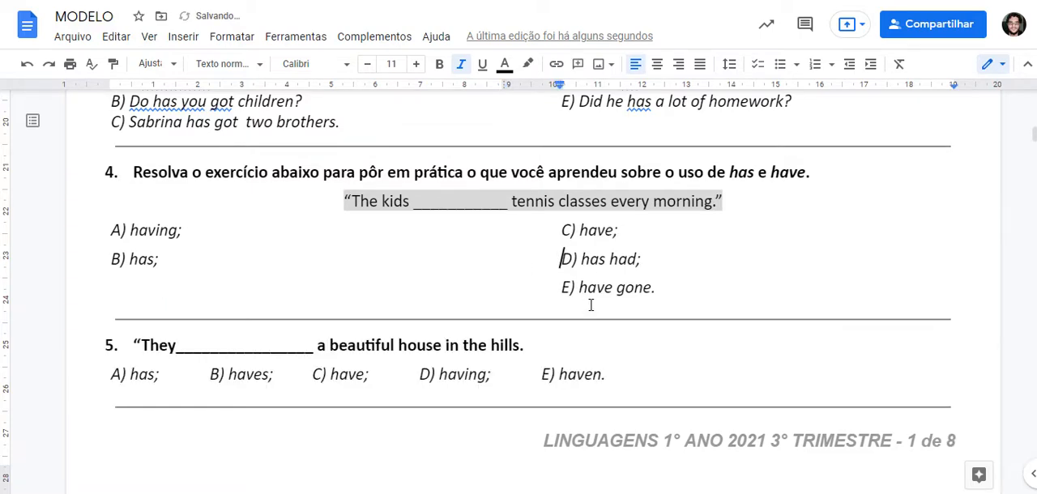
left_click(685, 289)
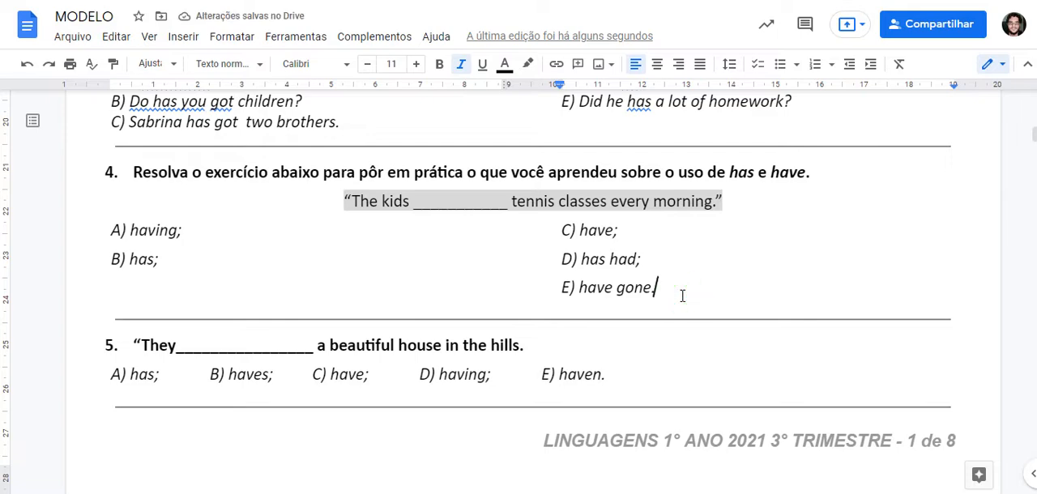
key("Return")
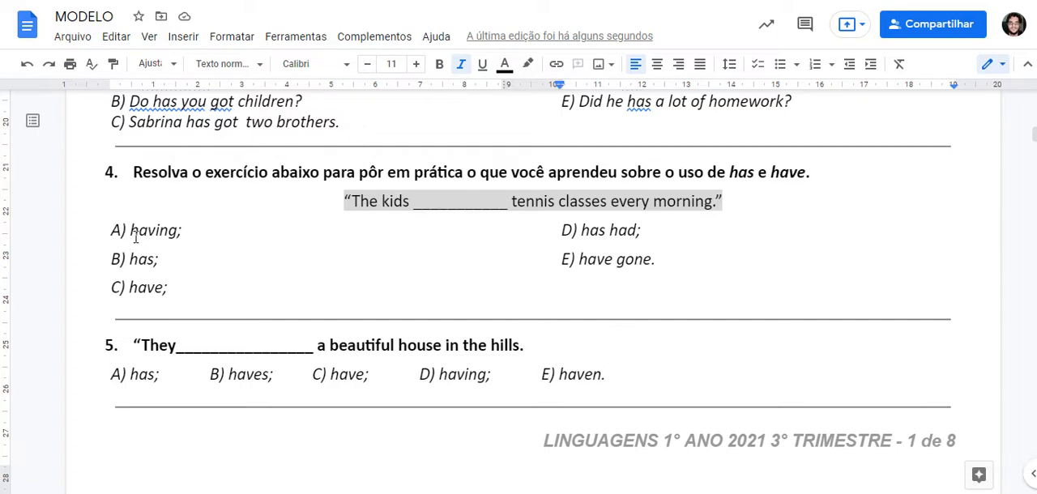
Step: Remove the space after paragraphs from question 4's answer options A to E
scroll(179, 252, "up", 2)
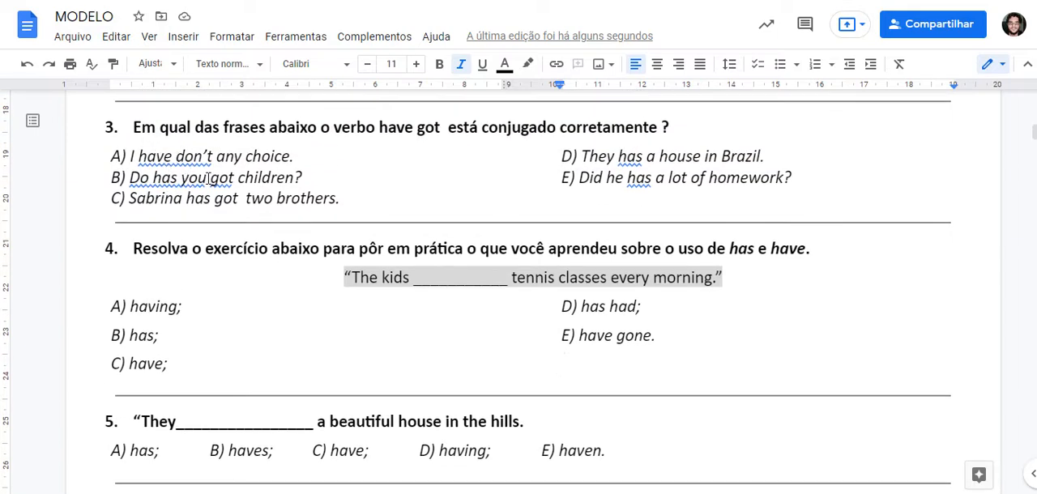
scroll(202, 190, "down", 5)
scroll(486, 259, "up", 5)
left_click_drag(562, 357, 105, 304)
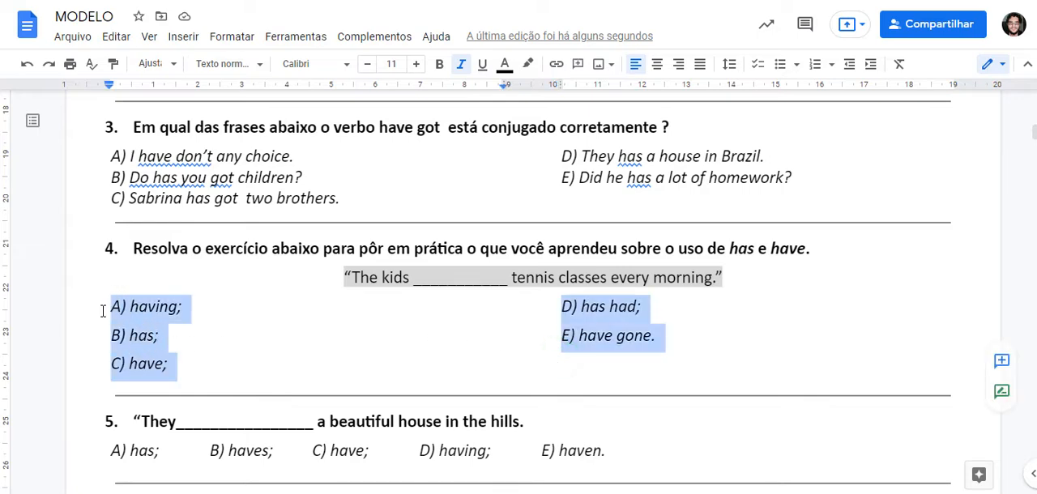
left_click(730, 65)
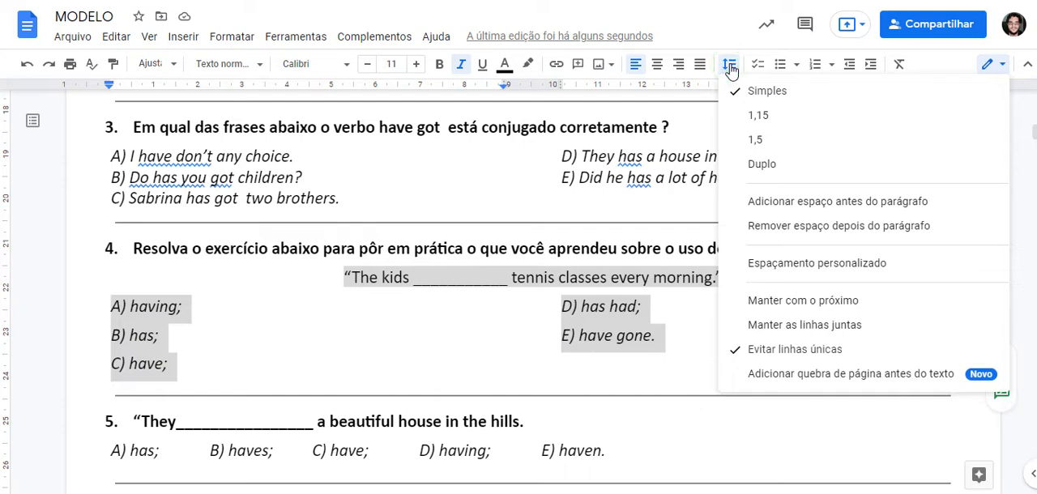
left_click(809, 227)
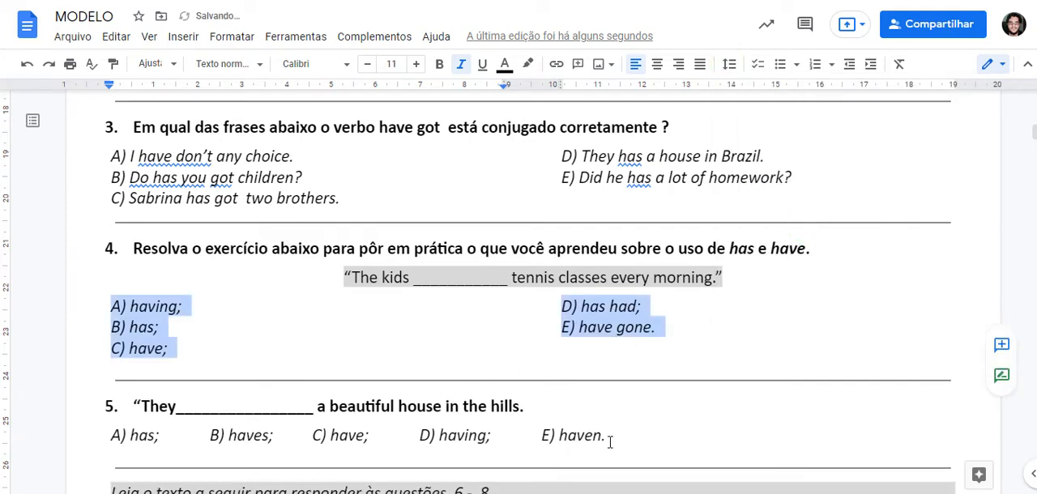
Step: Arrange question 4's answer options A to E in three columns
left_click(230, 37)
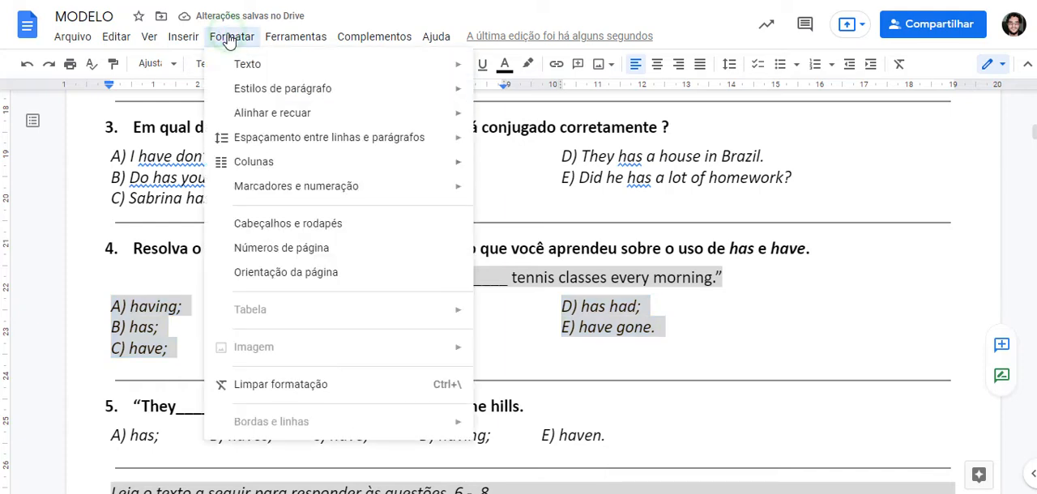
mouse_move(292, 166)
left_click(639, 202)
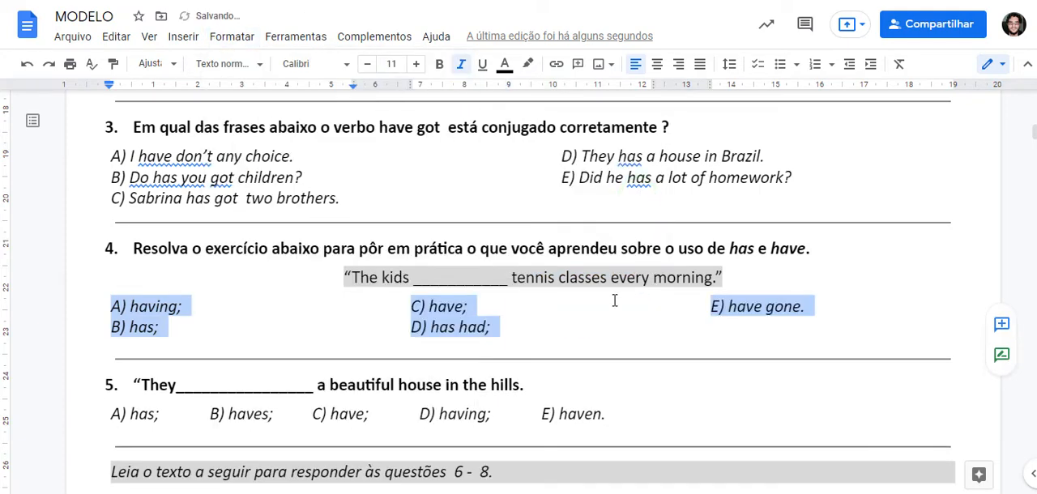
left_click(628, 326)
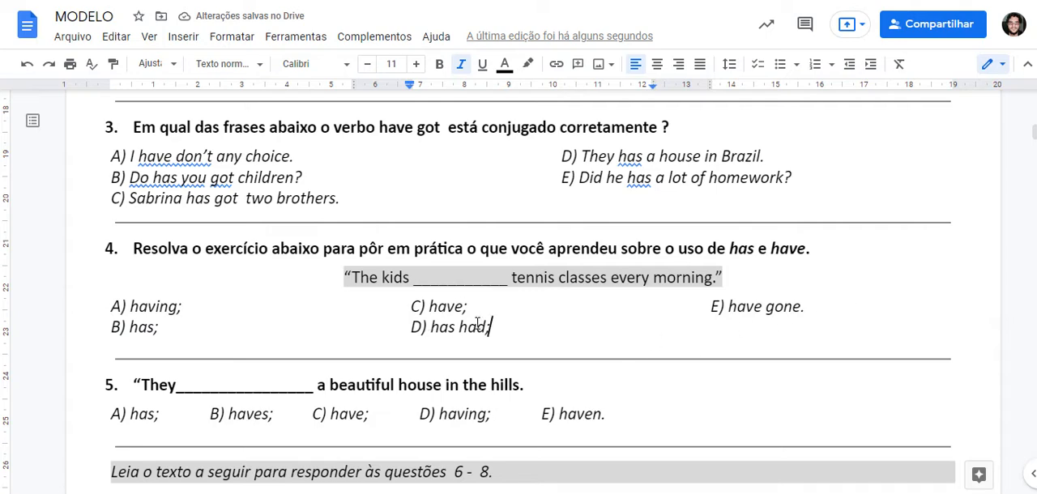
Step: Examine the spacing between question 5's answer options and review the layout from the igloo text through the Spanish reading text
scroll(615, 327, "down", 2)
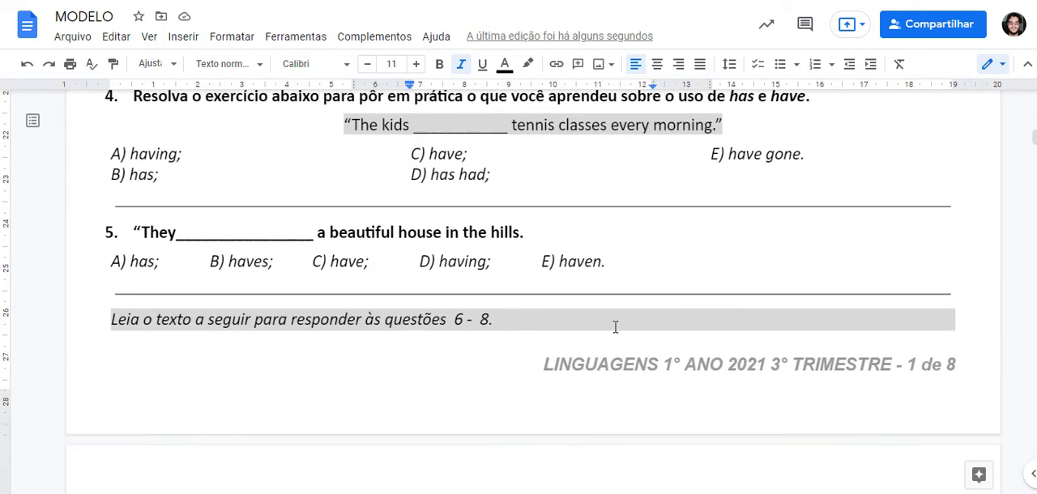
left_click(491, 262)
left_click(541, 263, "shift")
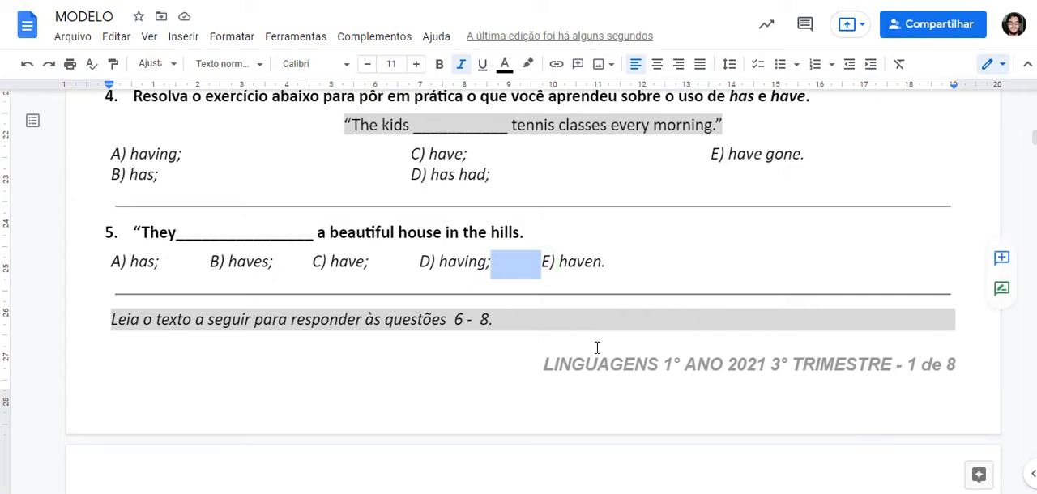
triple_click(399, 261)
left_click(399, 261)
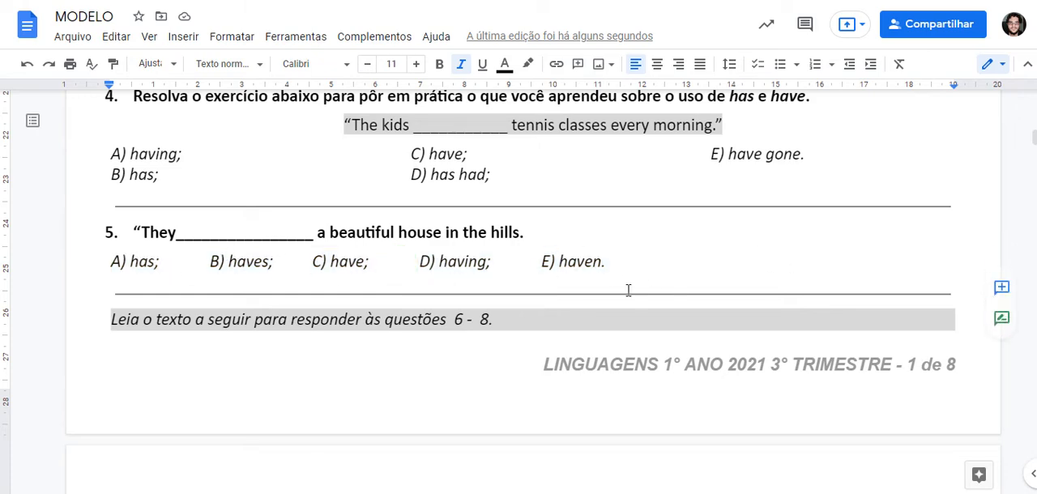
scroll(544, 267, "down", 1)
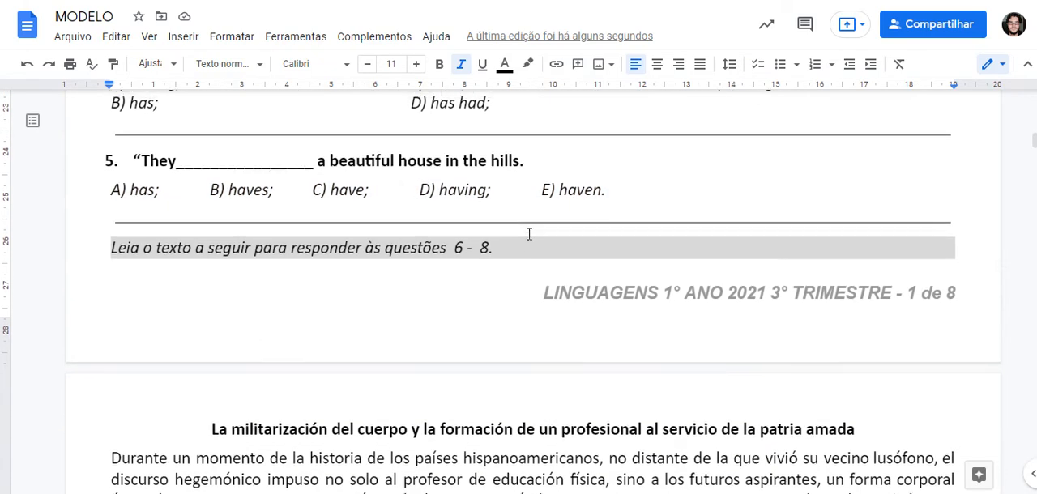
scroll(511, 240, "up", 1)
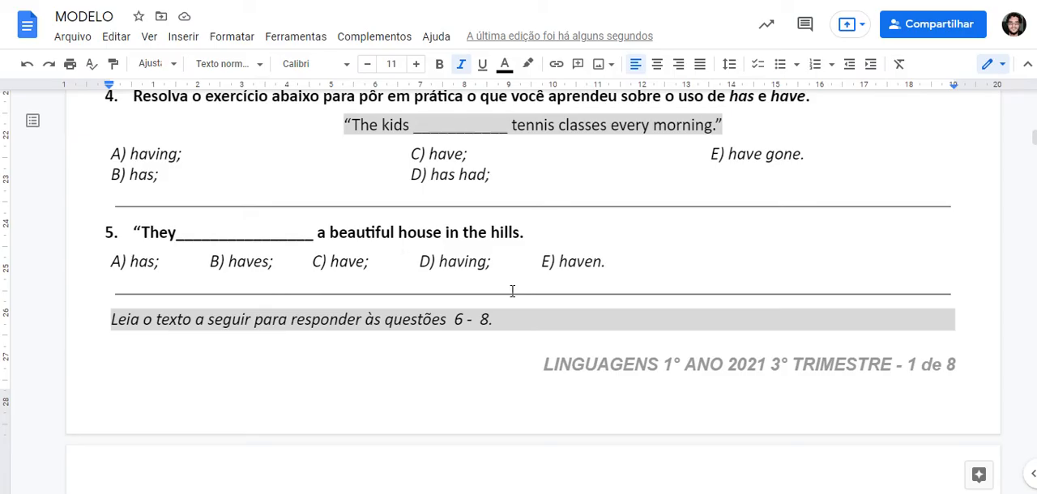
scroll(527, 287, "down", 5)
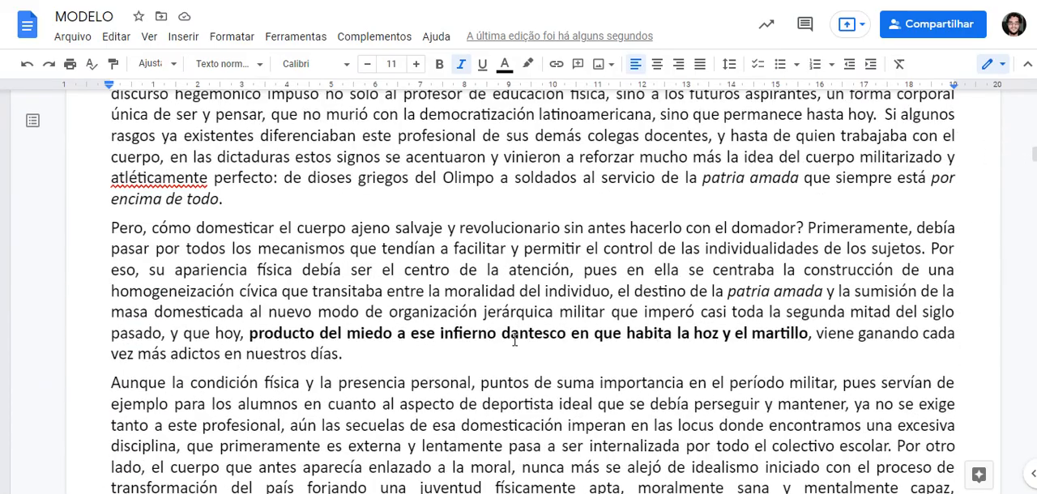
scroll(519, 323, "up", 3)
scroll(519, 322, "up", 10)
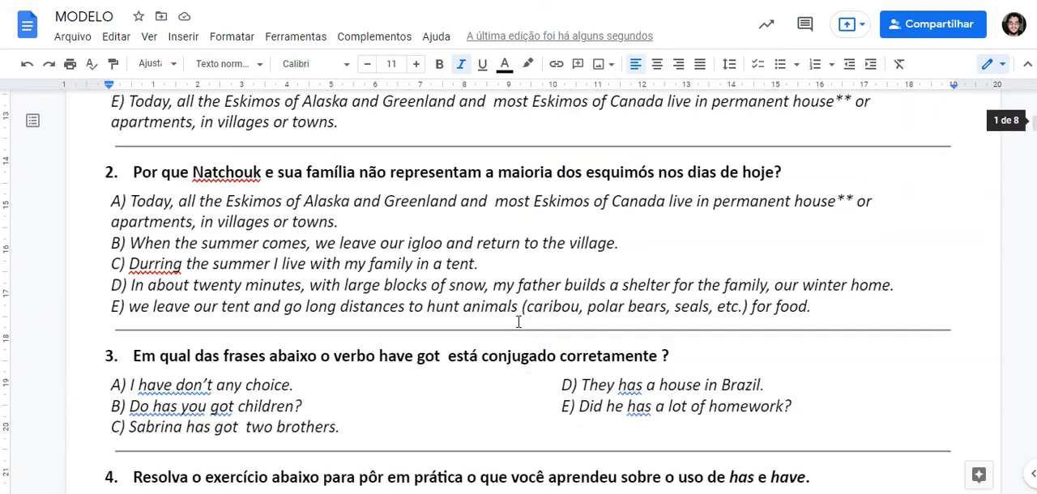
scroll(518, 322, "up", 8)
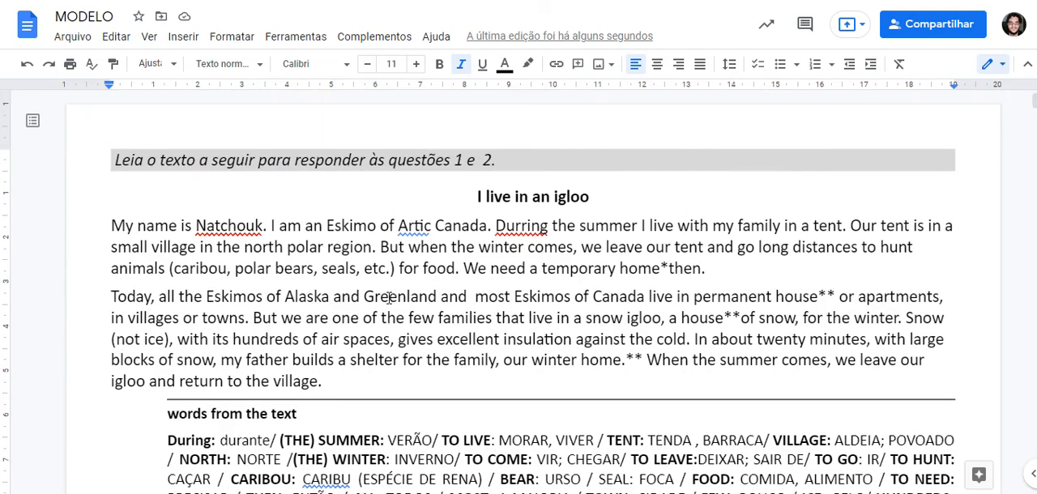
scroll(389, 298, "down", 3)
scroll(460, 289, "down", 2)
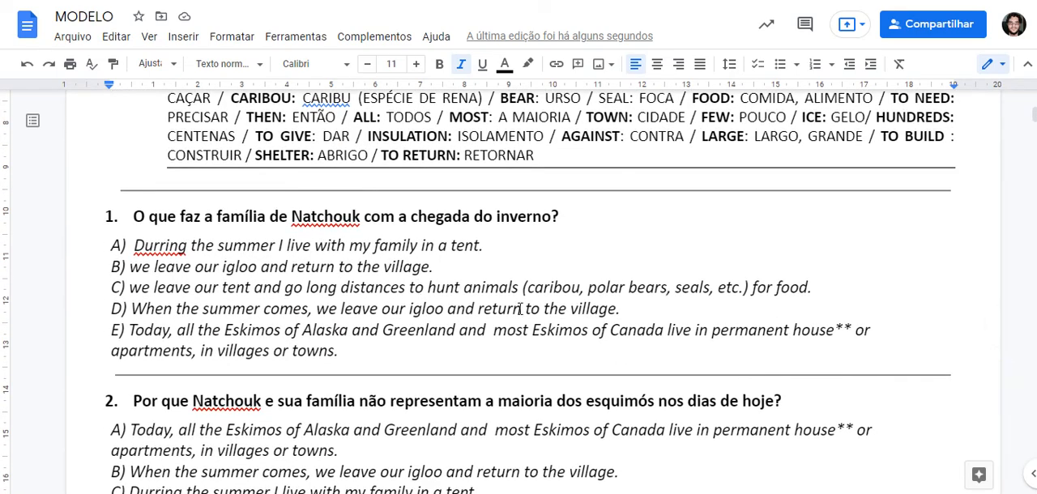
scroll(459, 217, "up", 5)
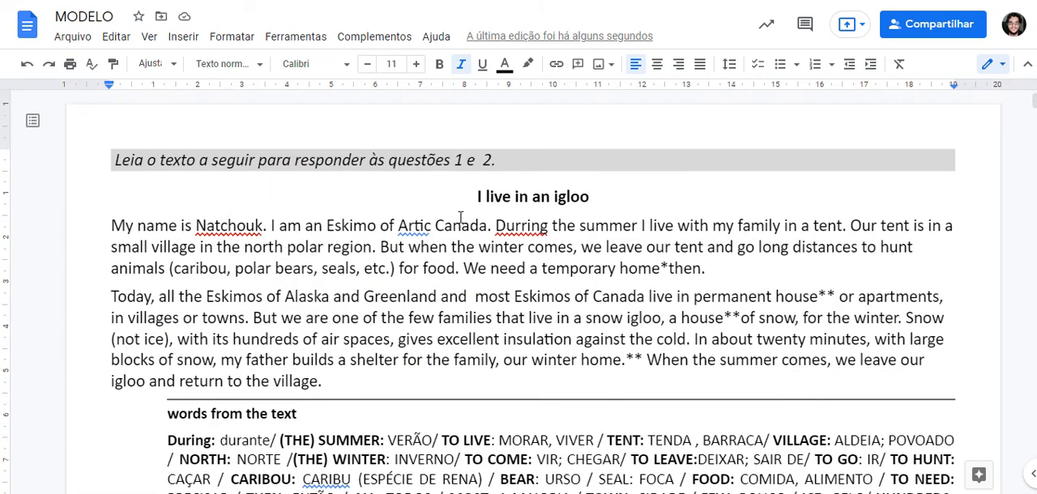